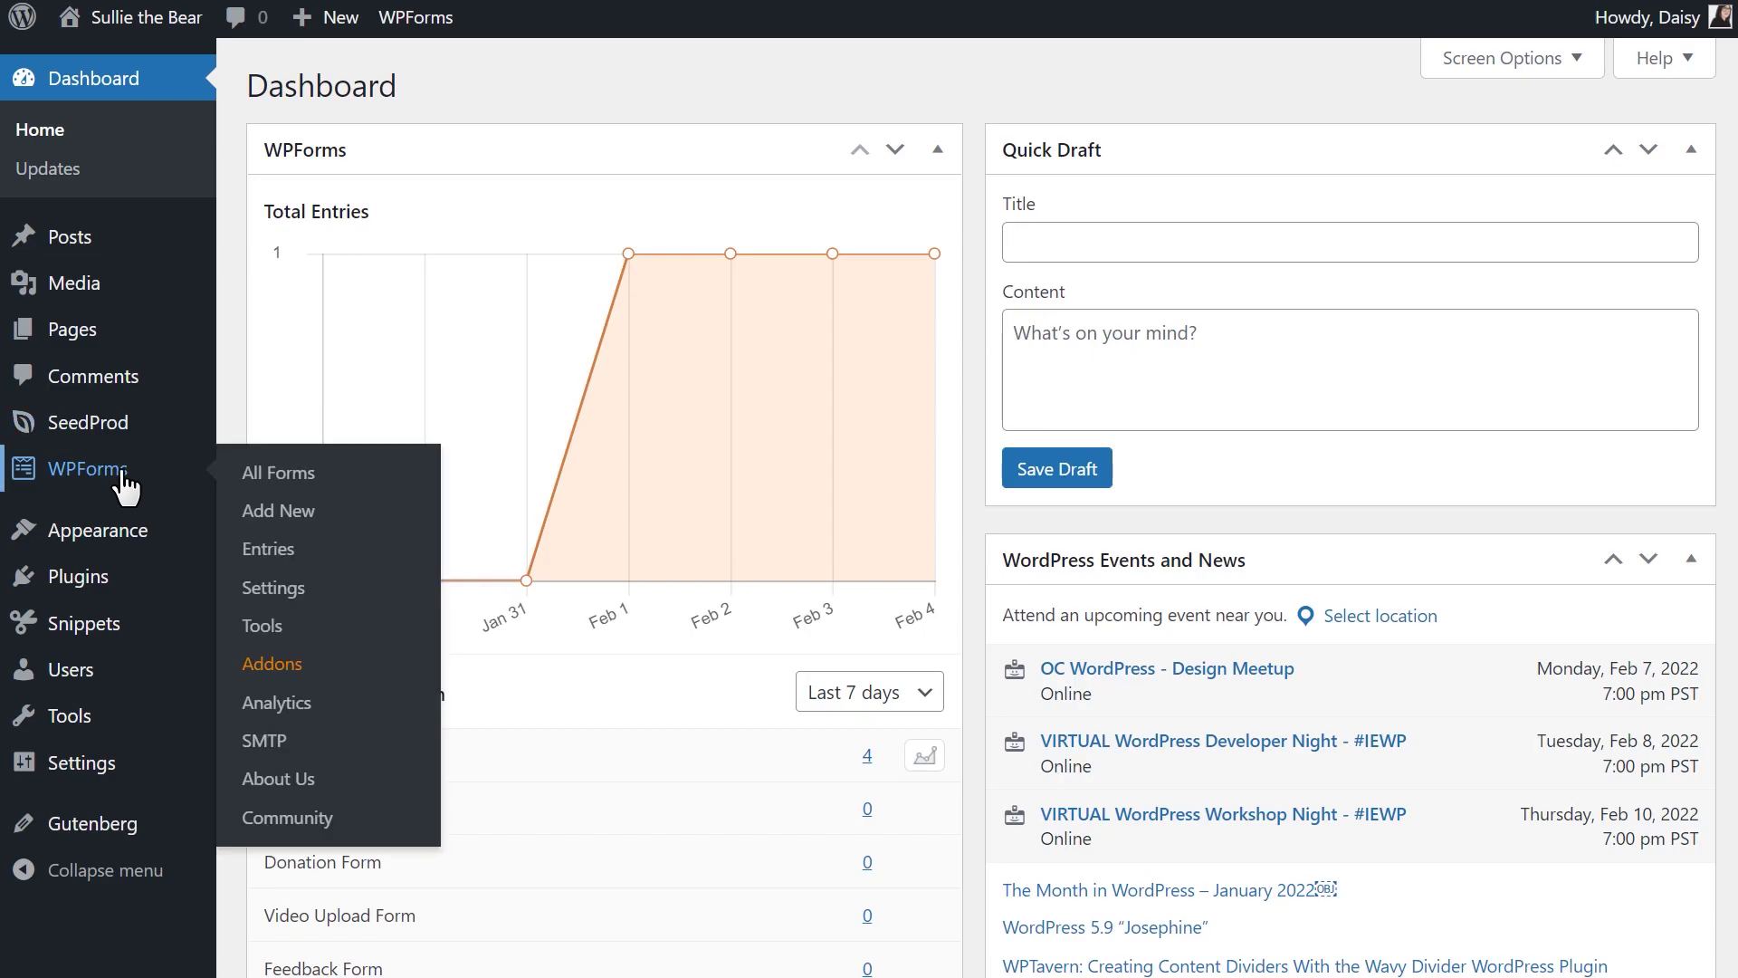
Install the Offline Forms addon from the WPForms Addons list.
left_click(297, 663)
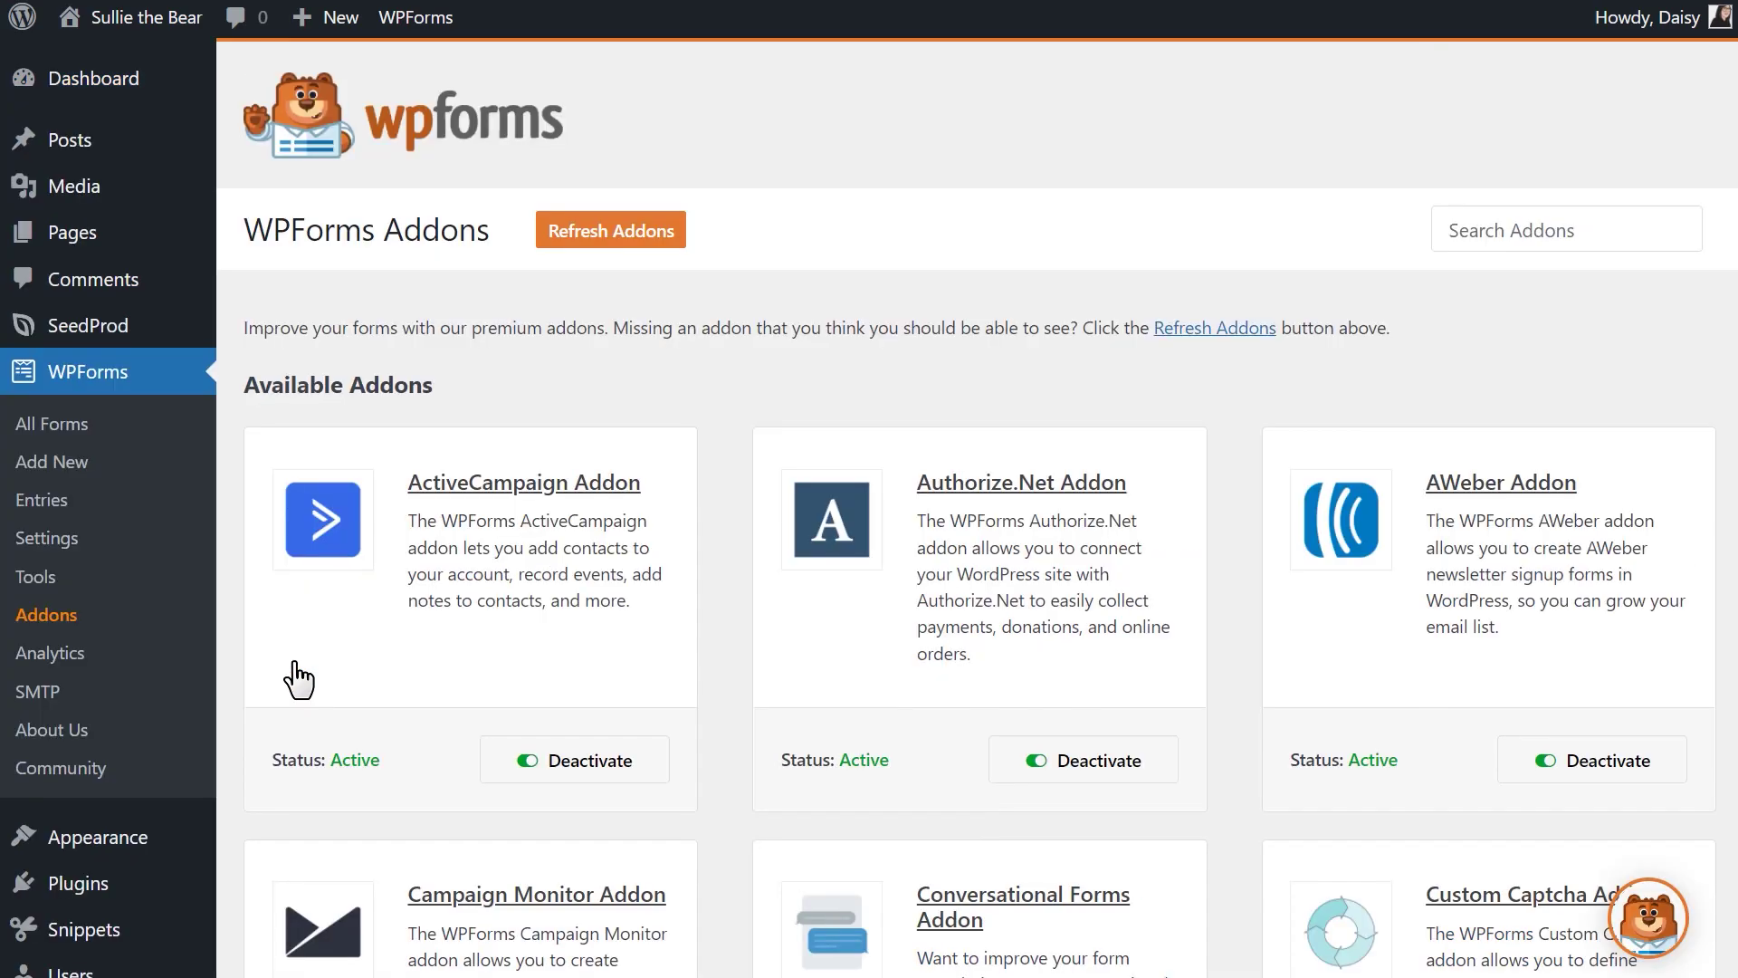
scroll(297, 675, "down", 2)
scroll(298, 676, "down", 7)
scroll(298, 666, "down", 3)
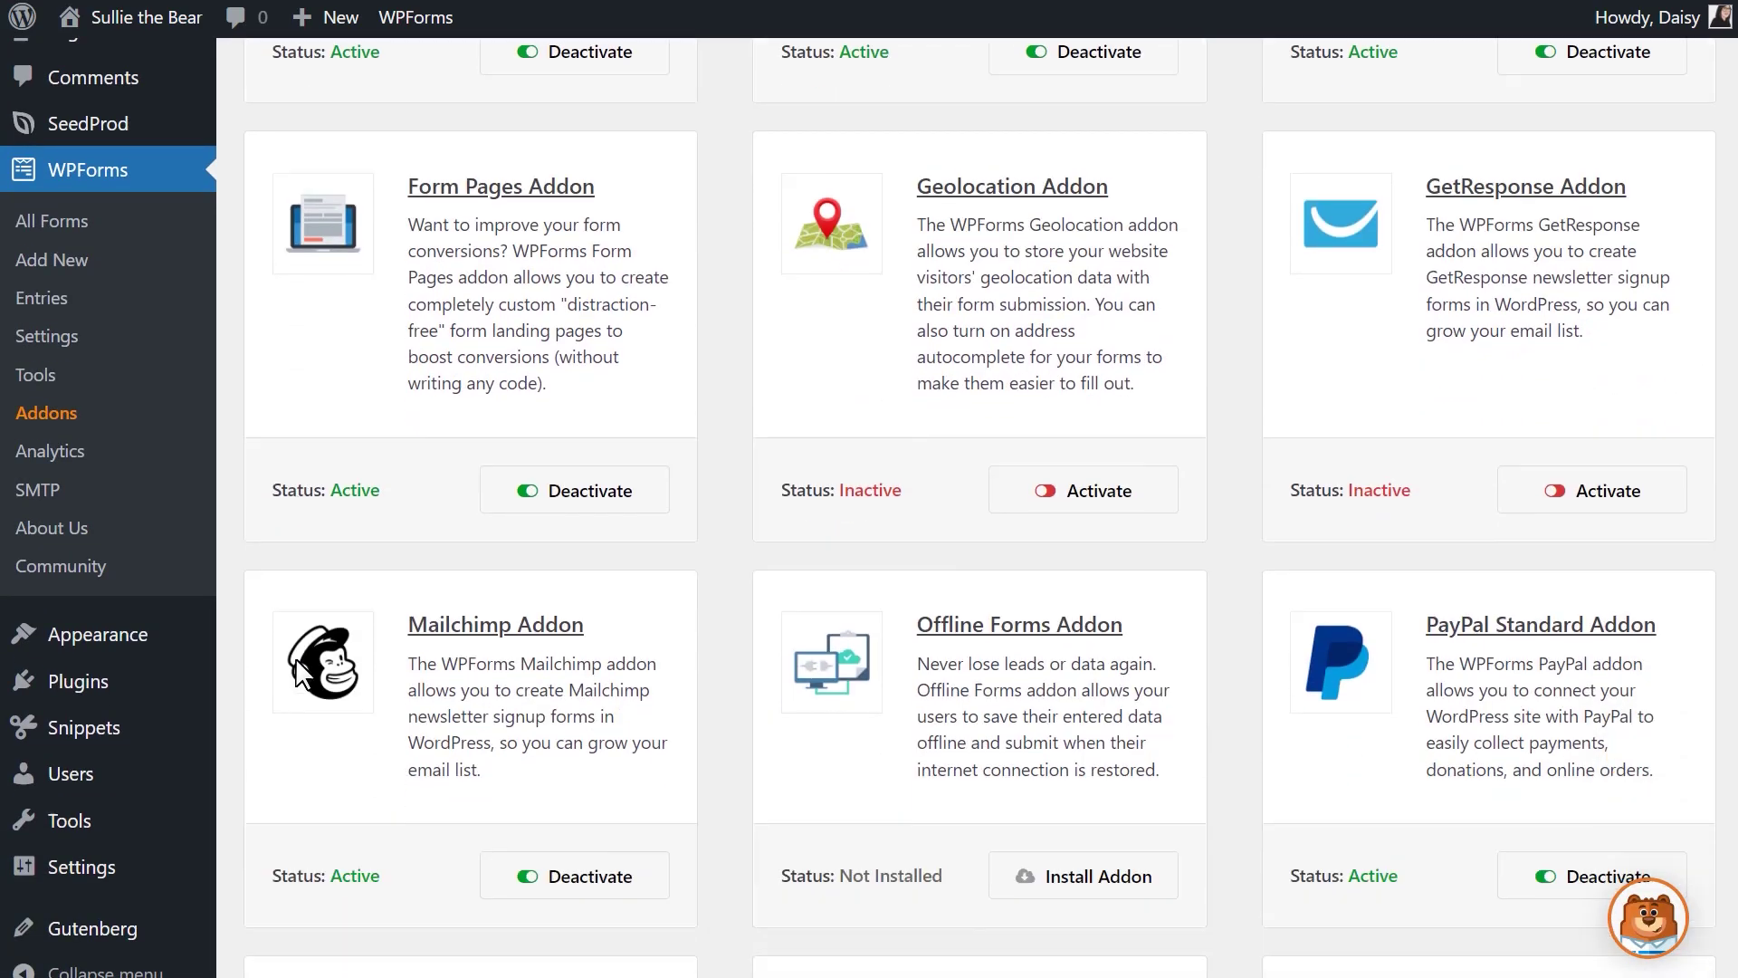
scroll(457, 706, "down", 2)
left_click(1057, 646)
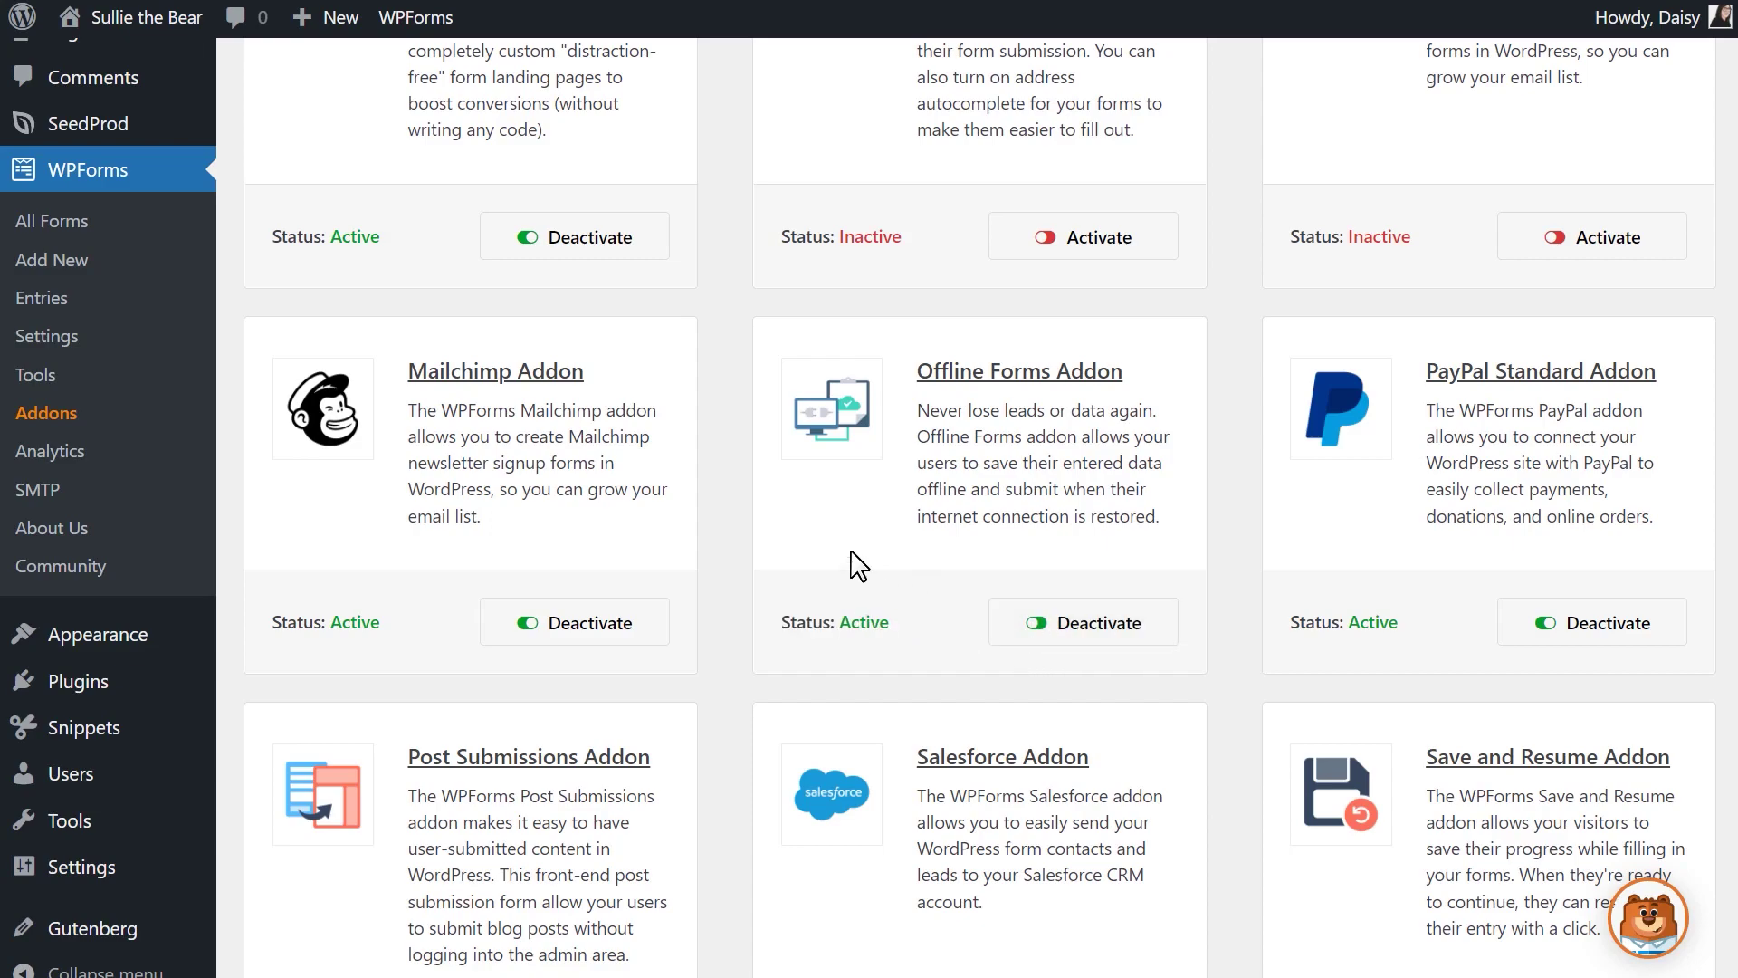
Start a new form and build it from the Simple Contact Form template.
left_click(129, 258)
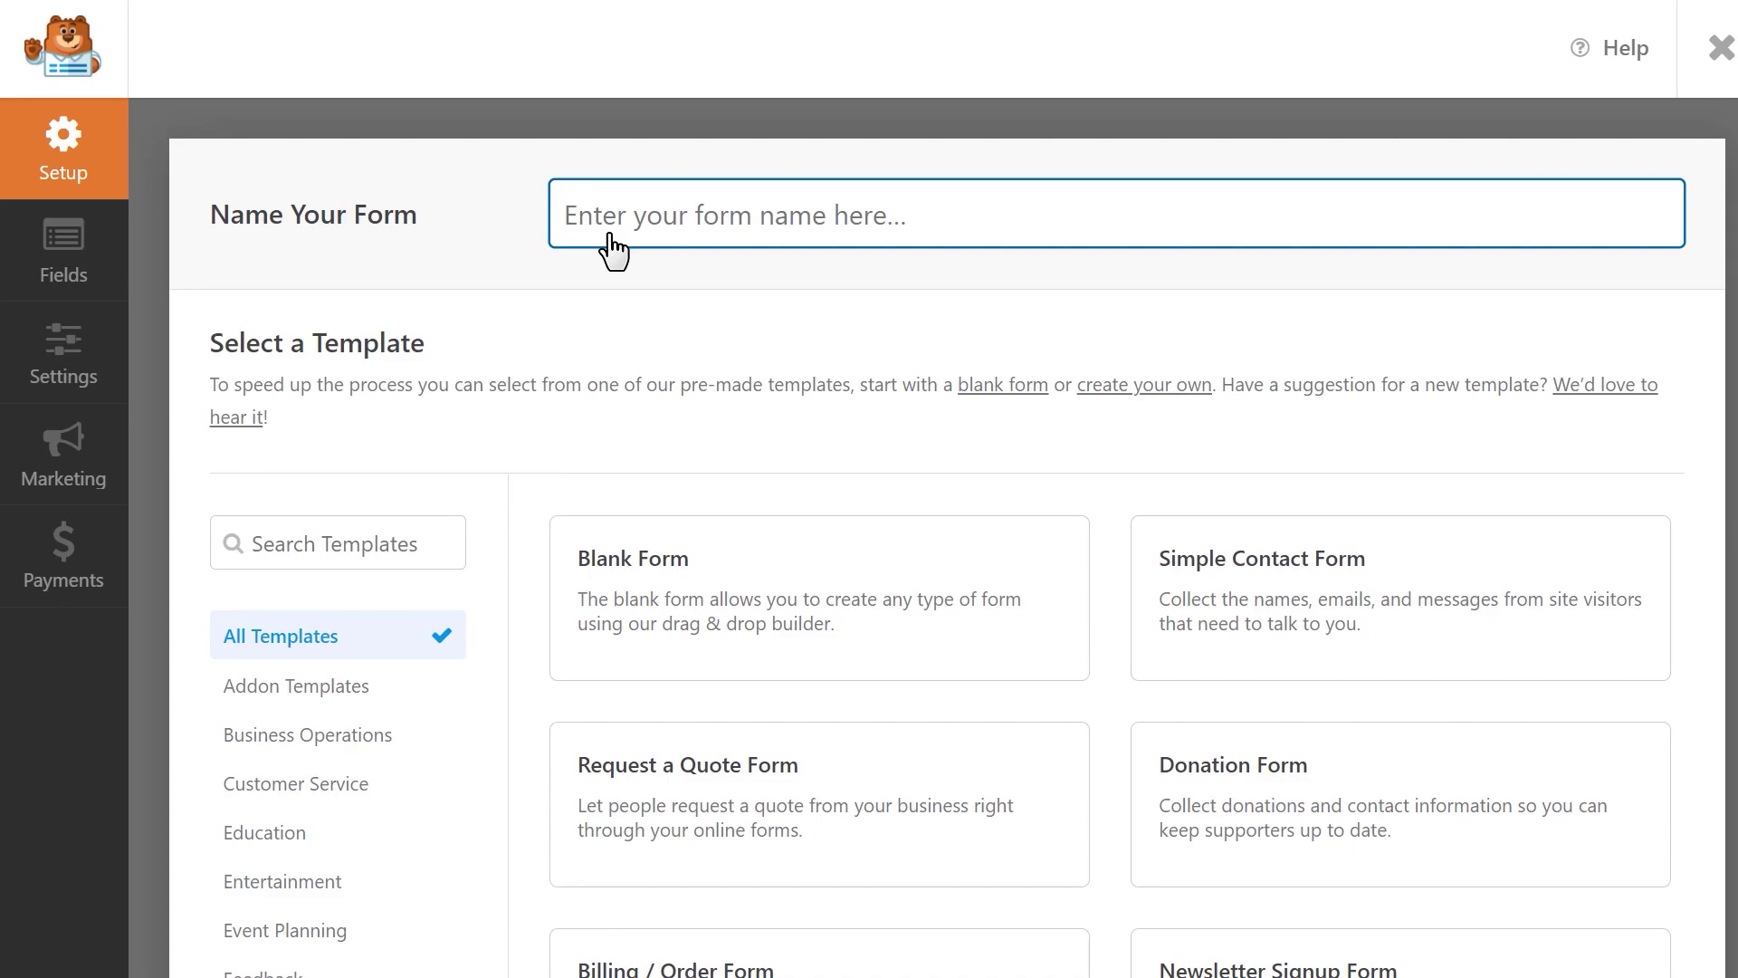
scroll(529, 491, "down", 5)
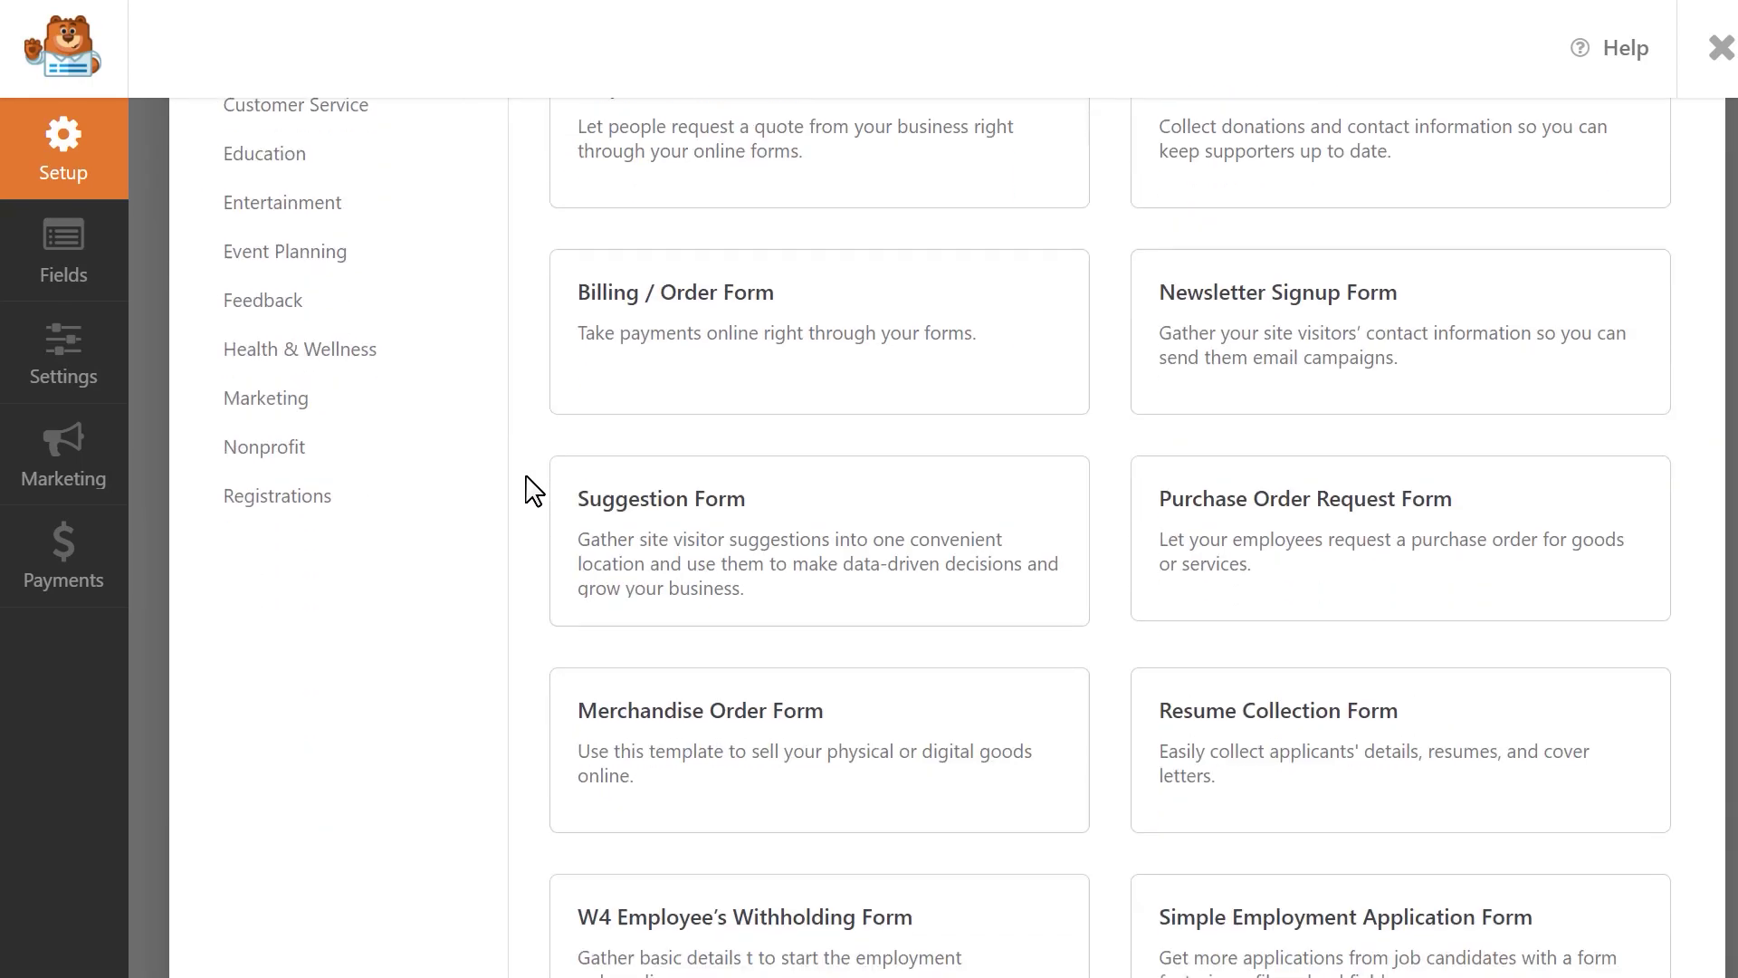
scroll(529, 493, "up", 5)
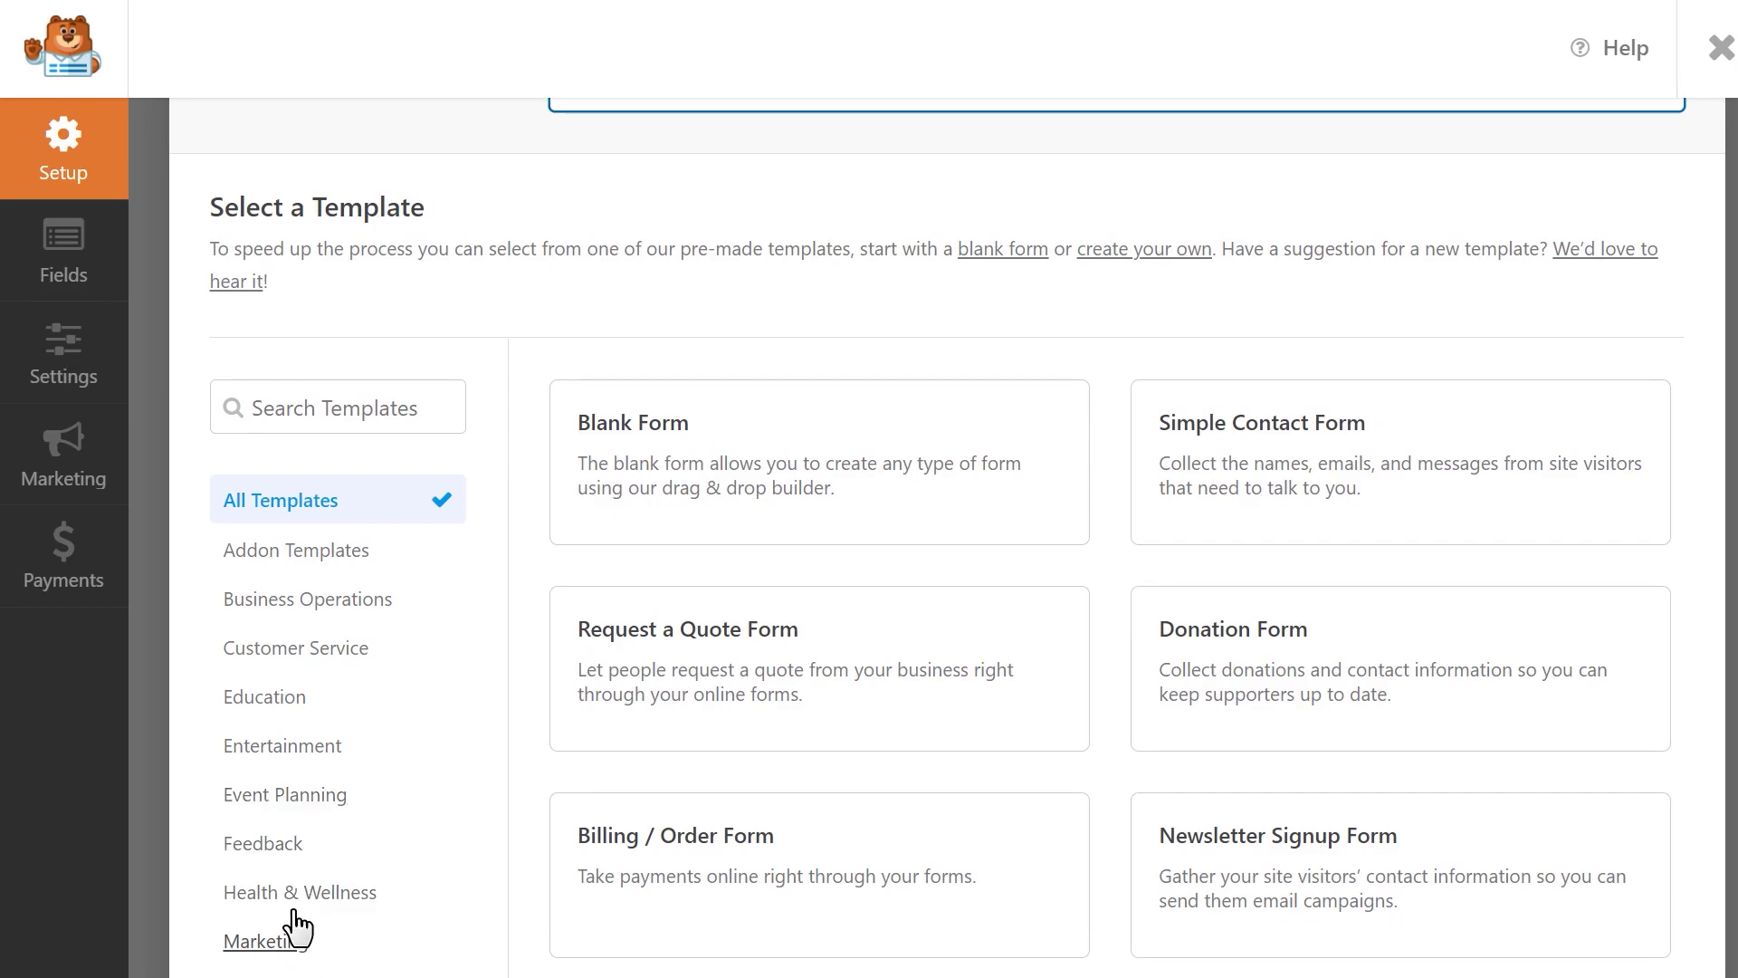
left_click(445, 410)
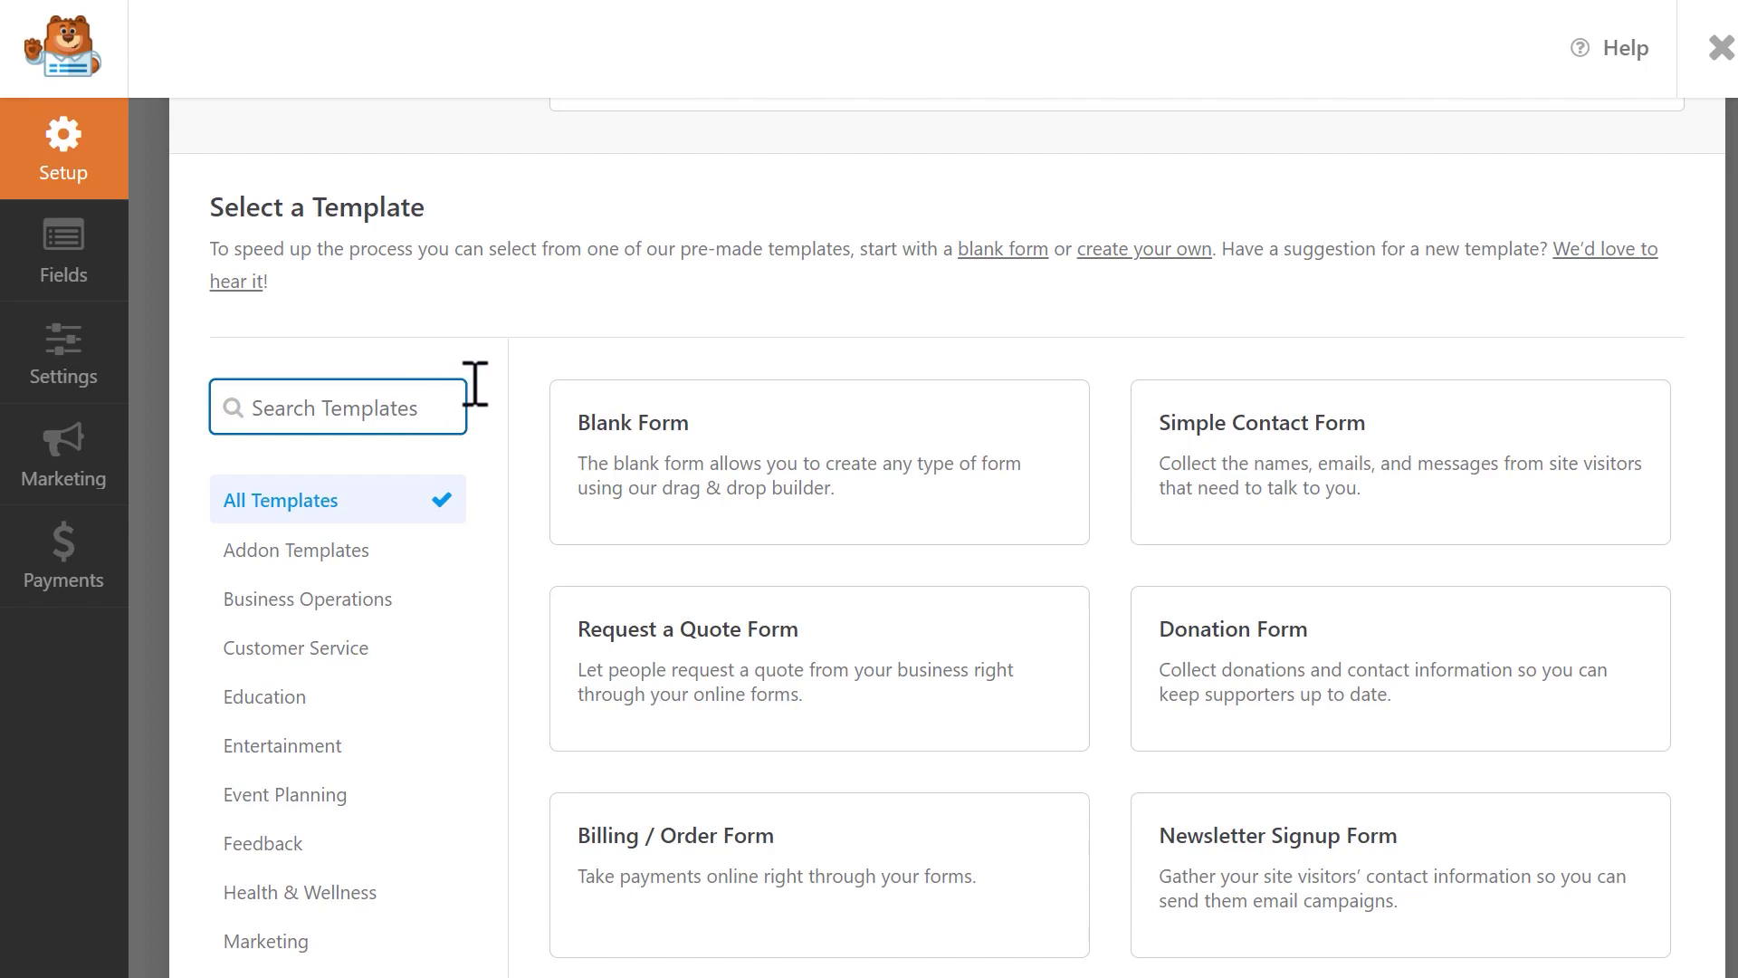
left_click(1313, 490)
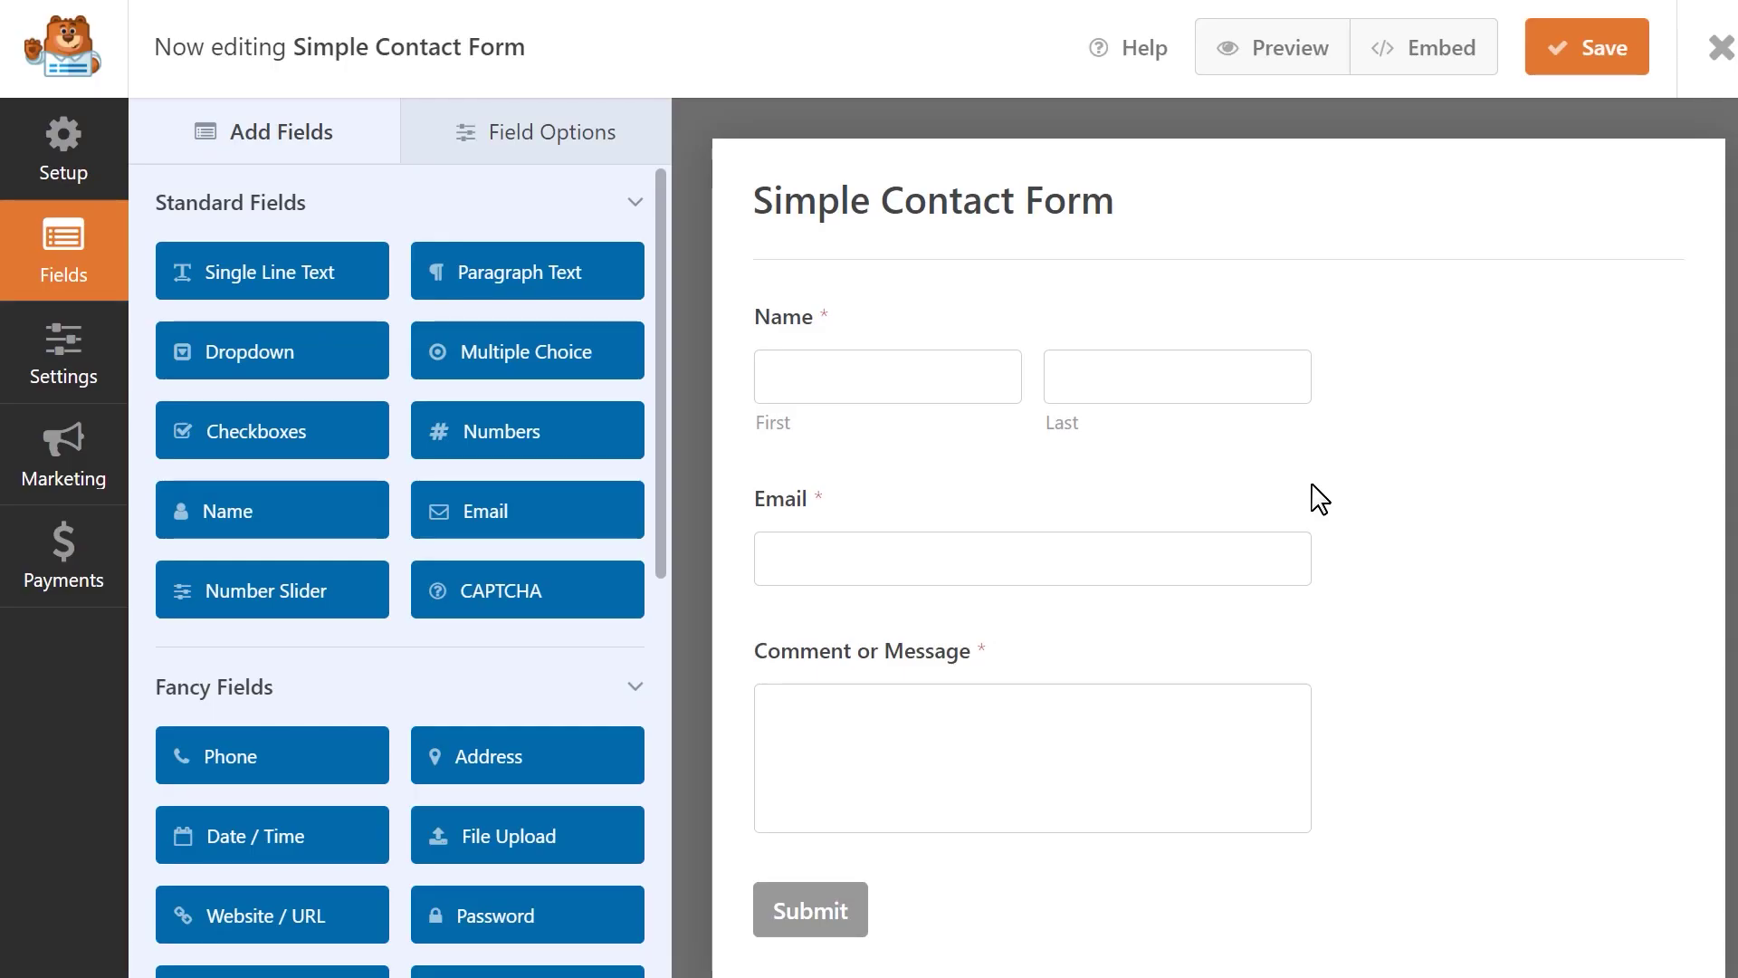
mouse_move(1032, 537)
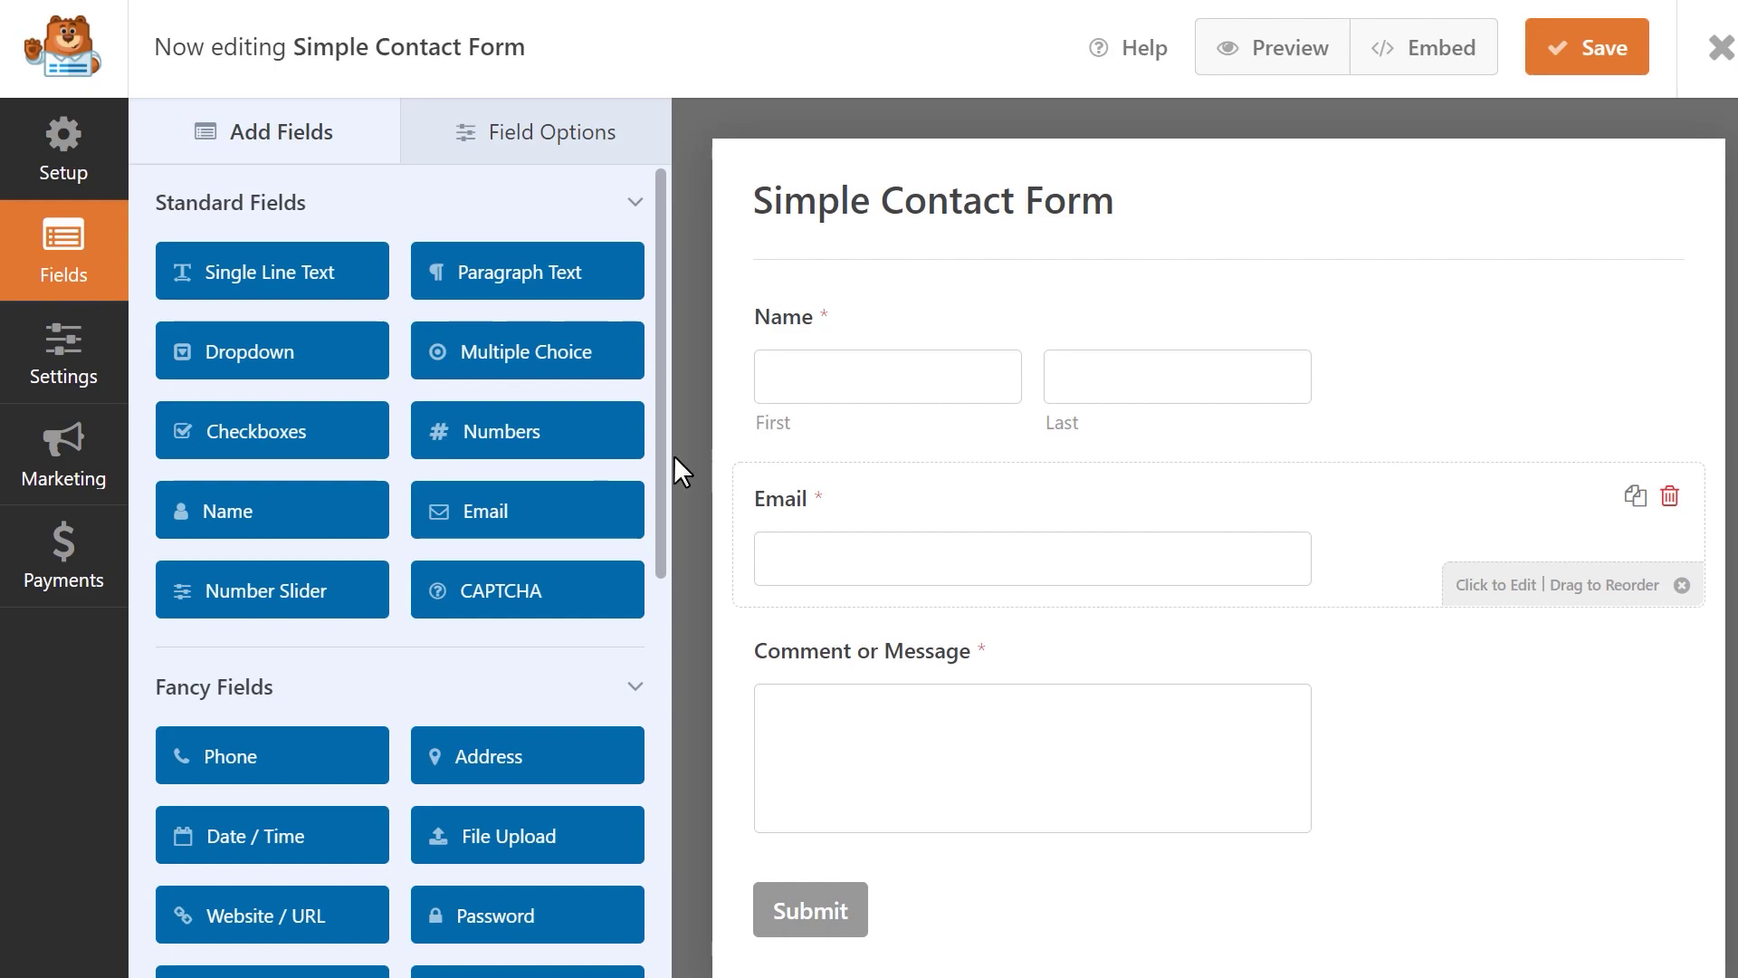
Enable offline mode in the form's Advanced settings, save, and preview it on Contact Us.
left_click(85, 371)
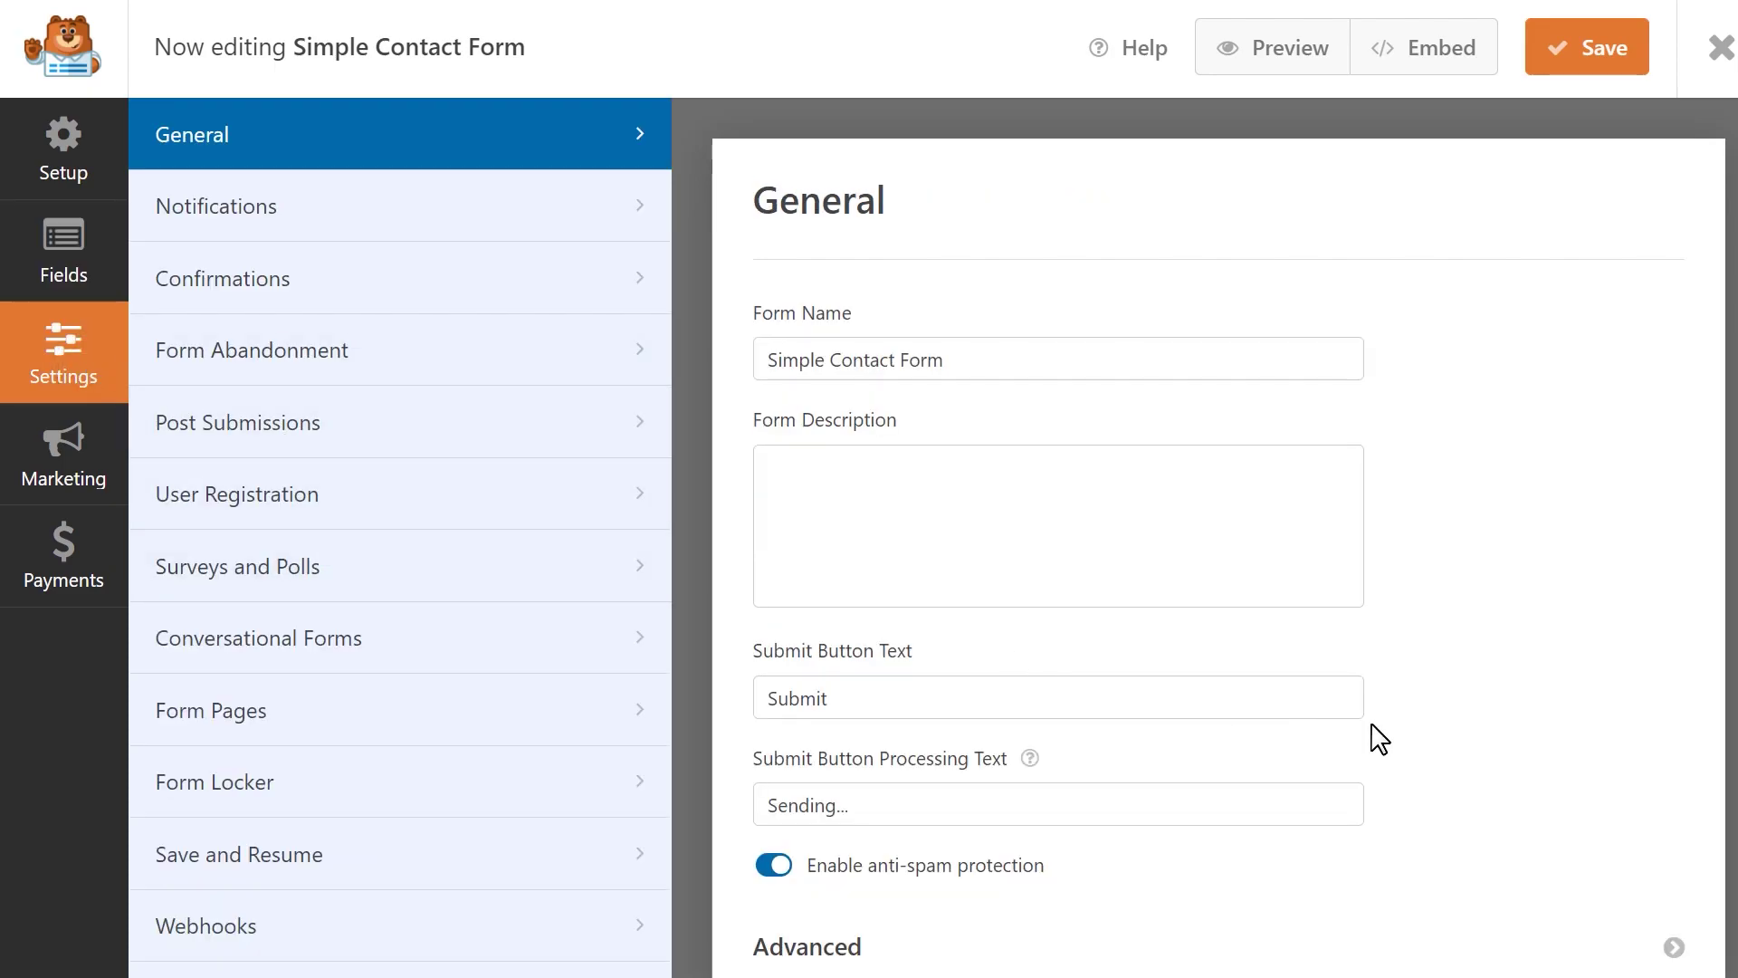
scroll(1380, 740, "down", 1)
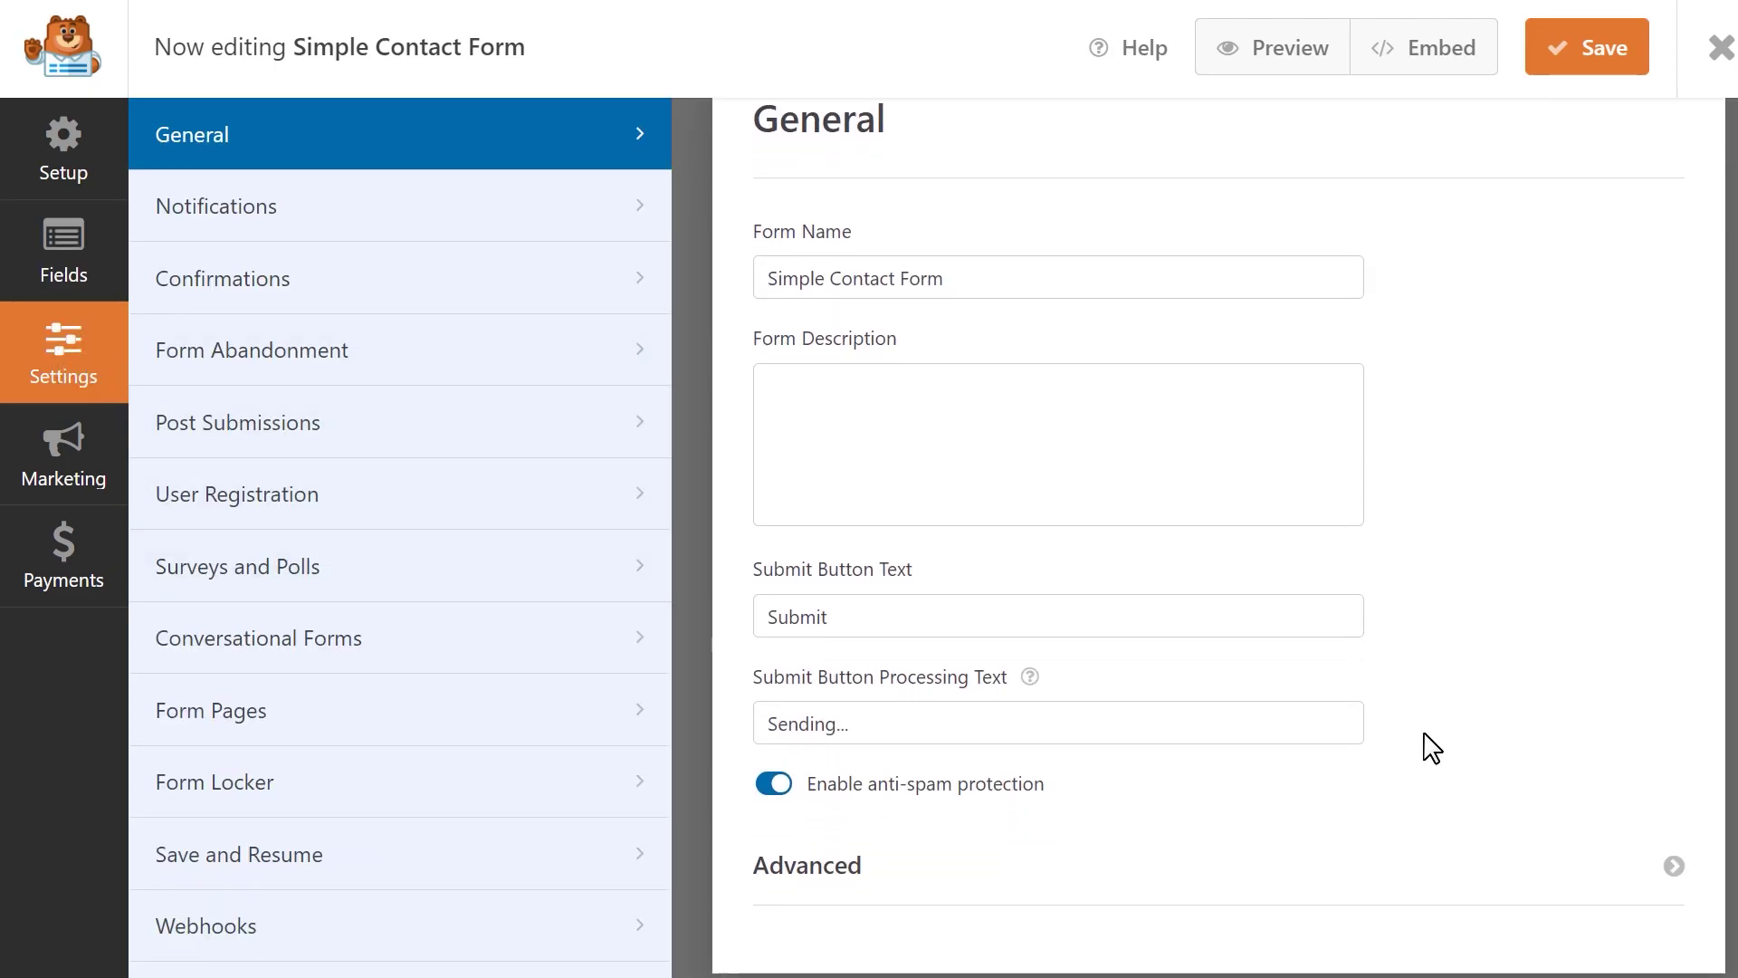
left_click(1682, 861)
scroll(1681, 858, "down", 3)
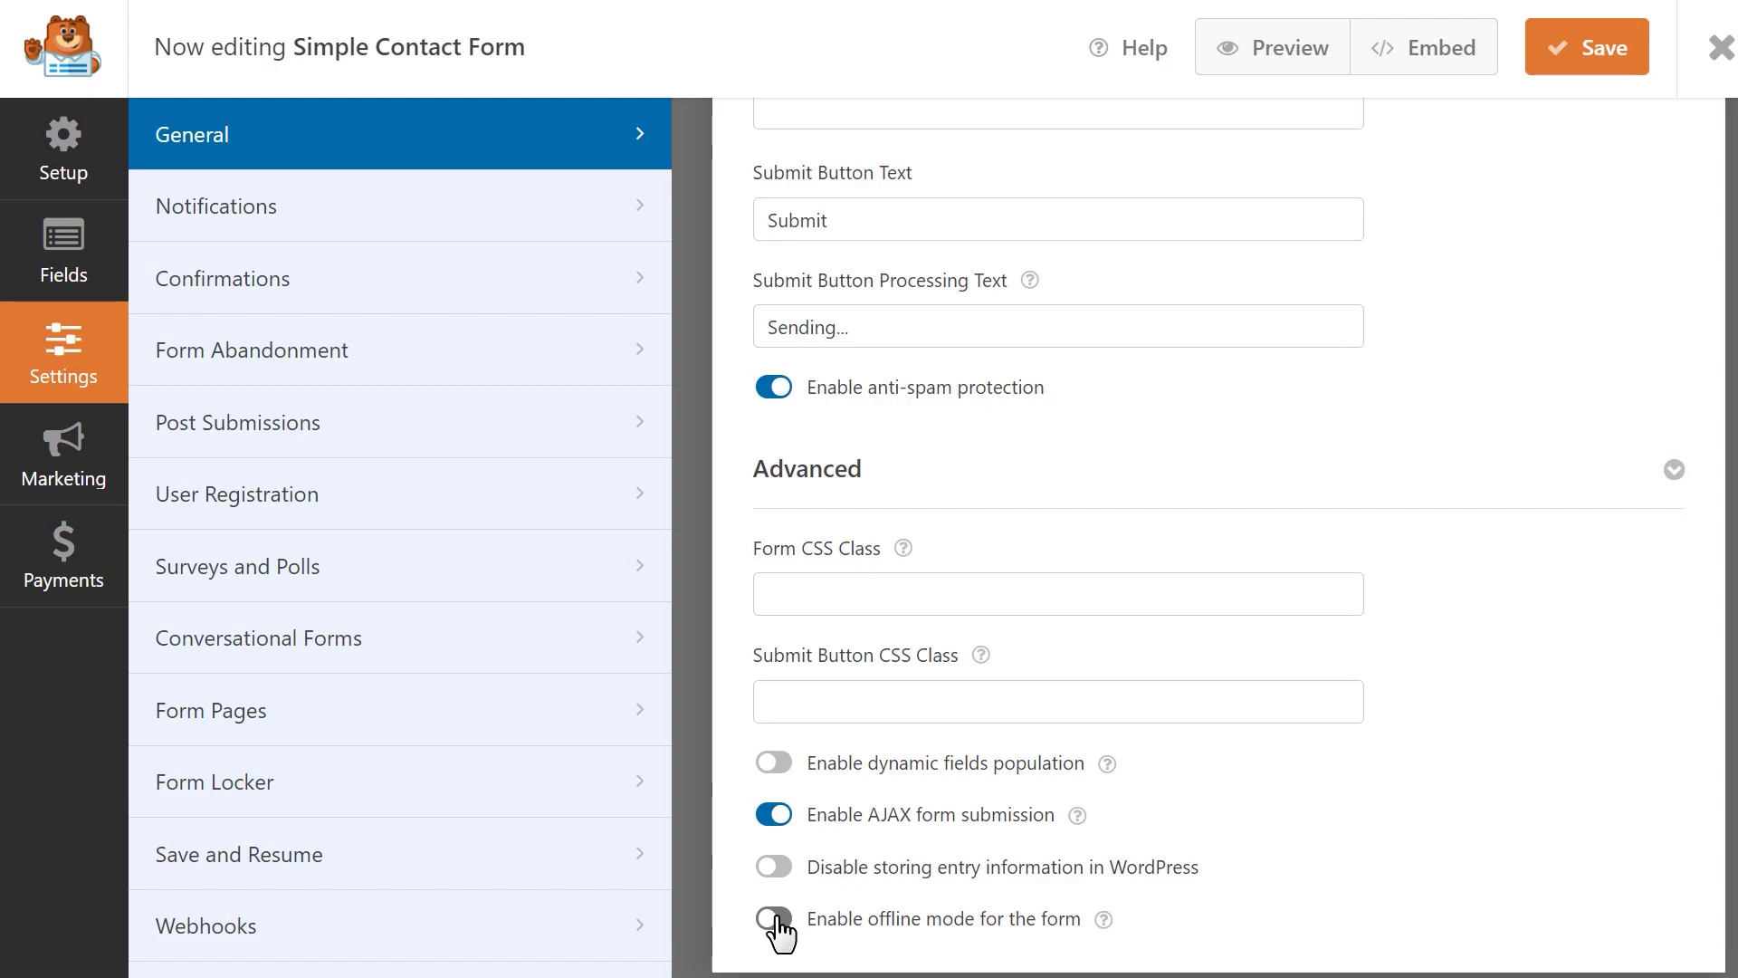
left_click(776, 918)
left_click(1598, 68)
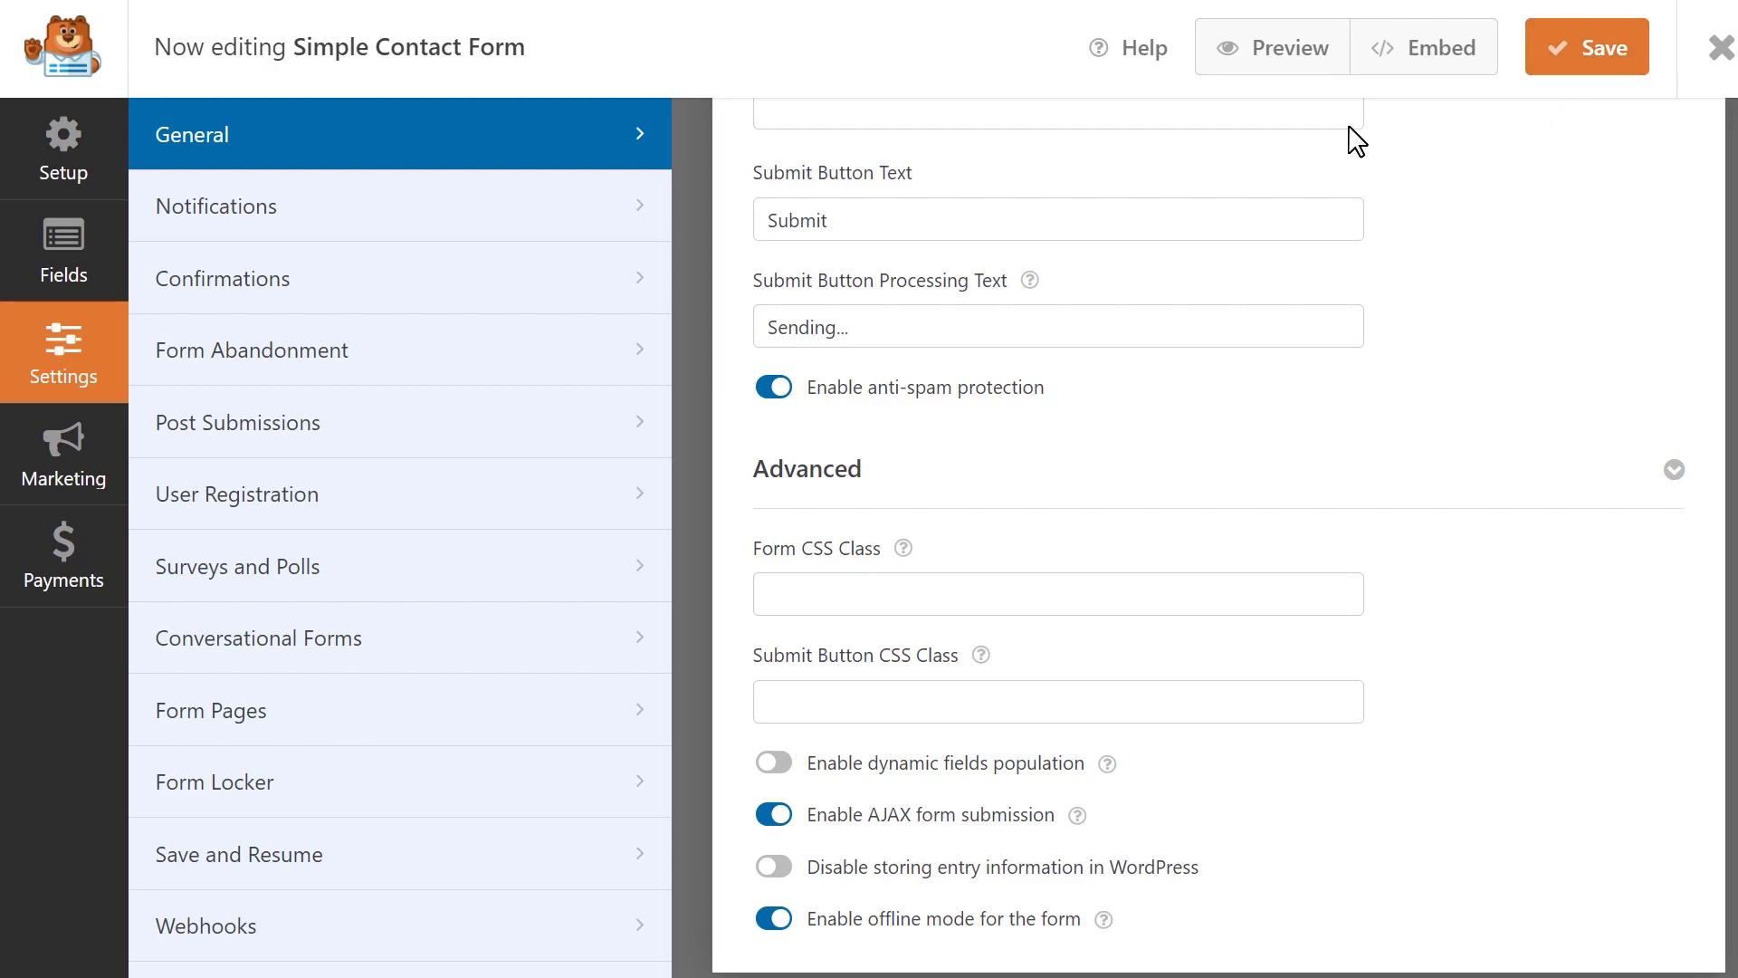
left_click(1281, 68)
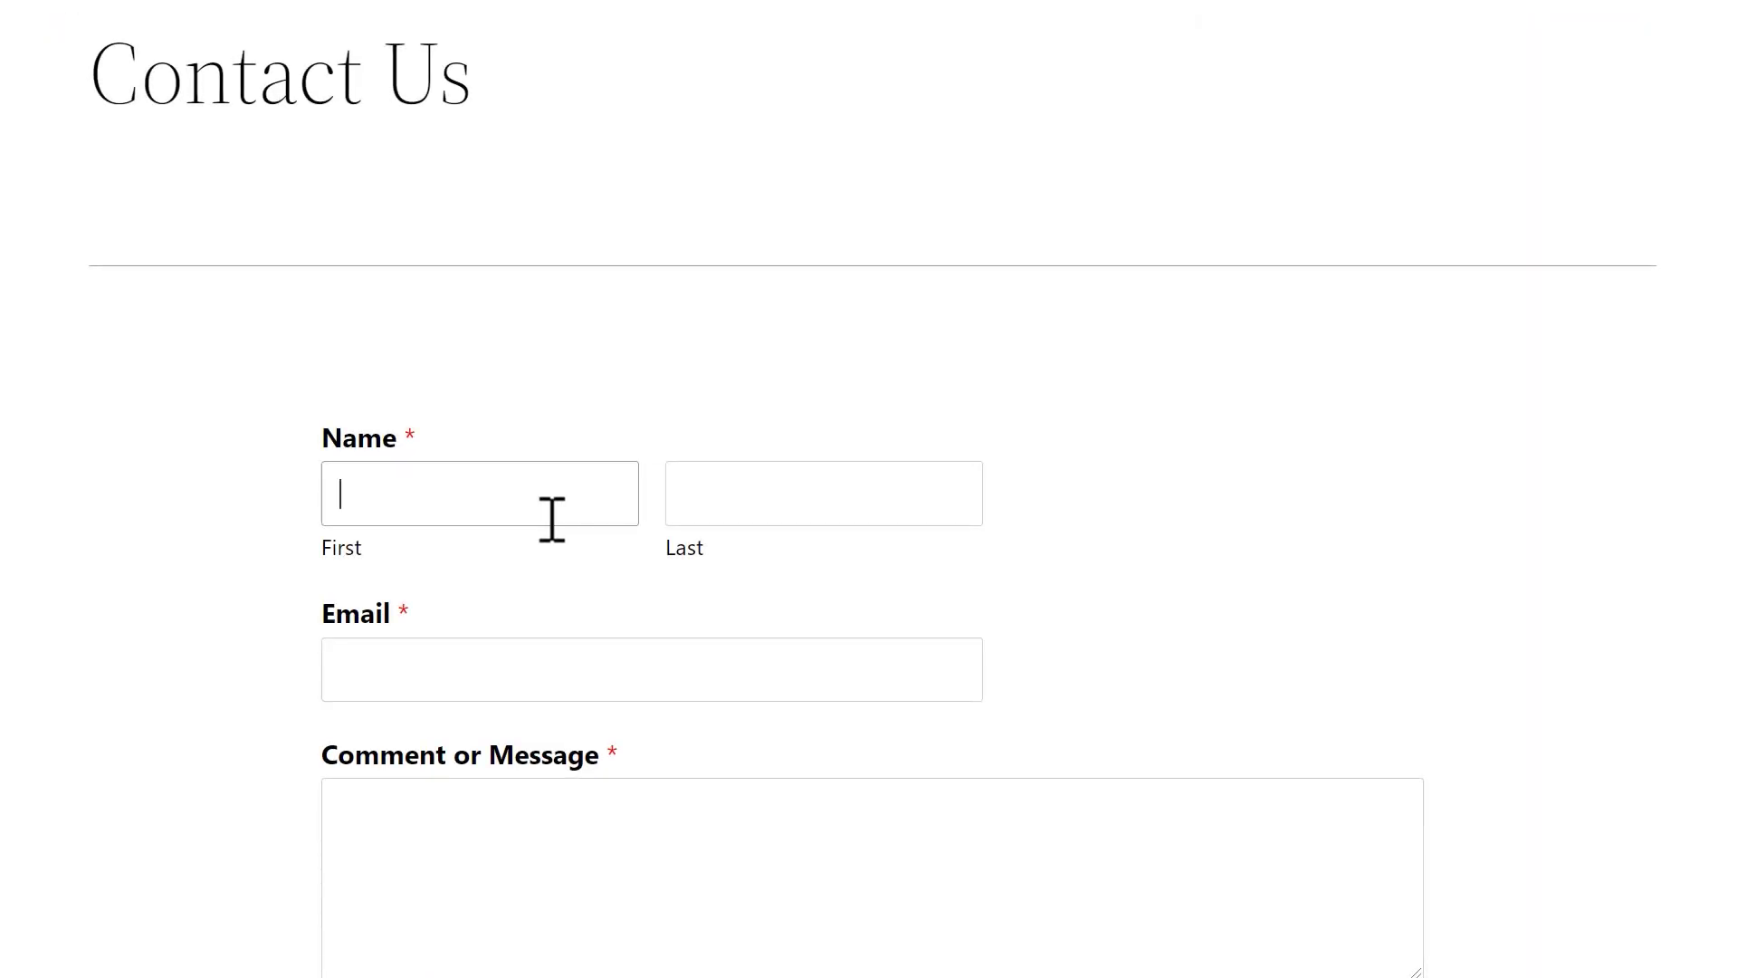
Fill in the name, email and message fields, then restore the offline-saved entry and submit it.
key("Tab")
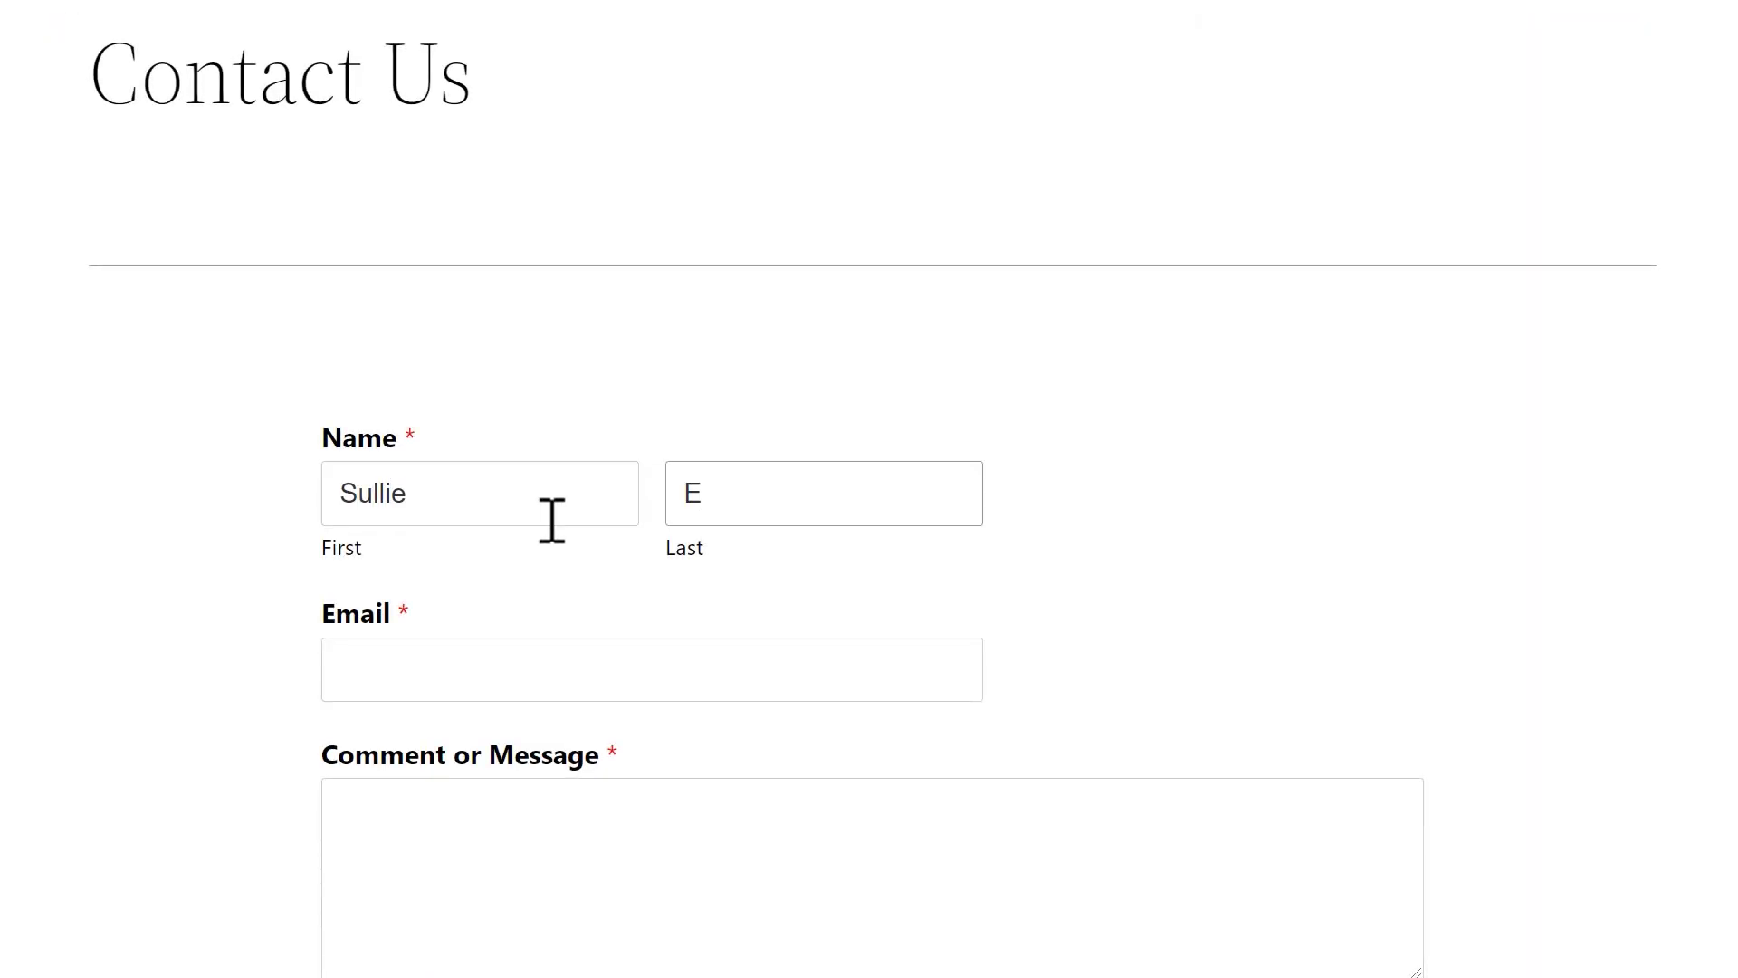
key("Tab")
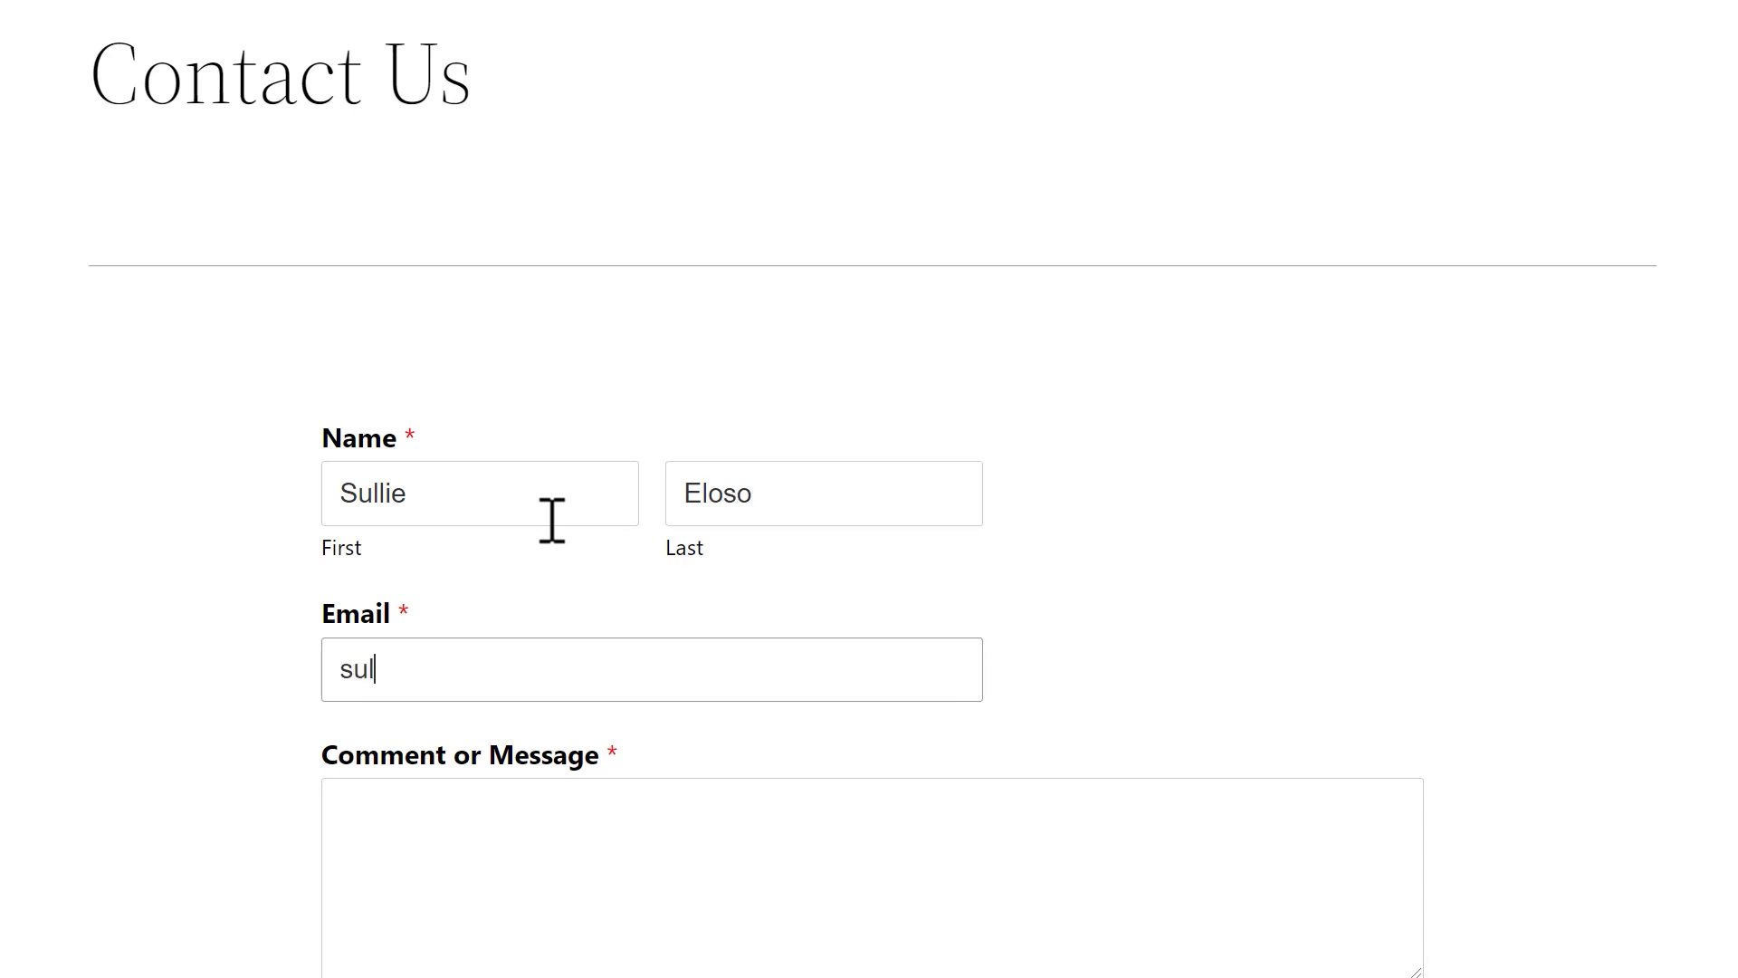
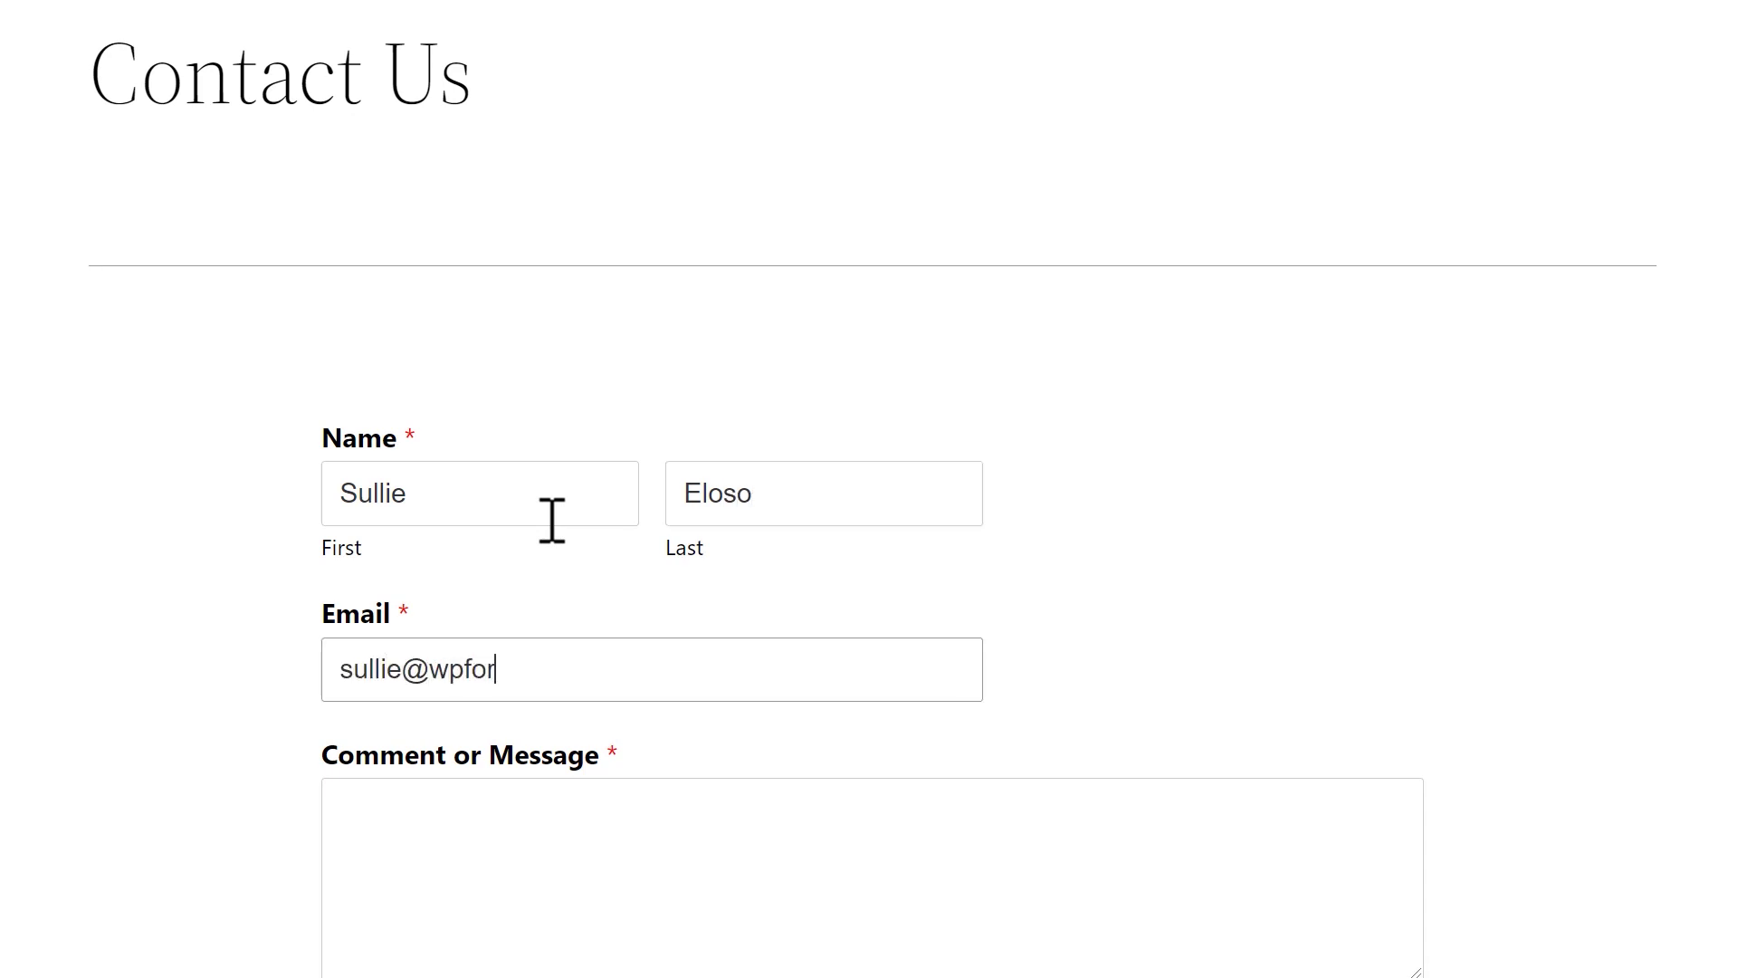
key("Tab")
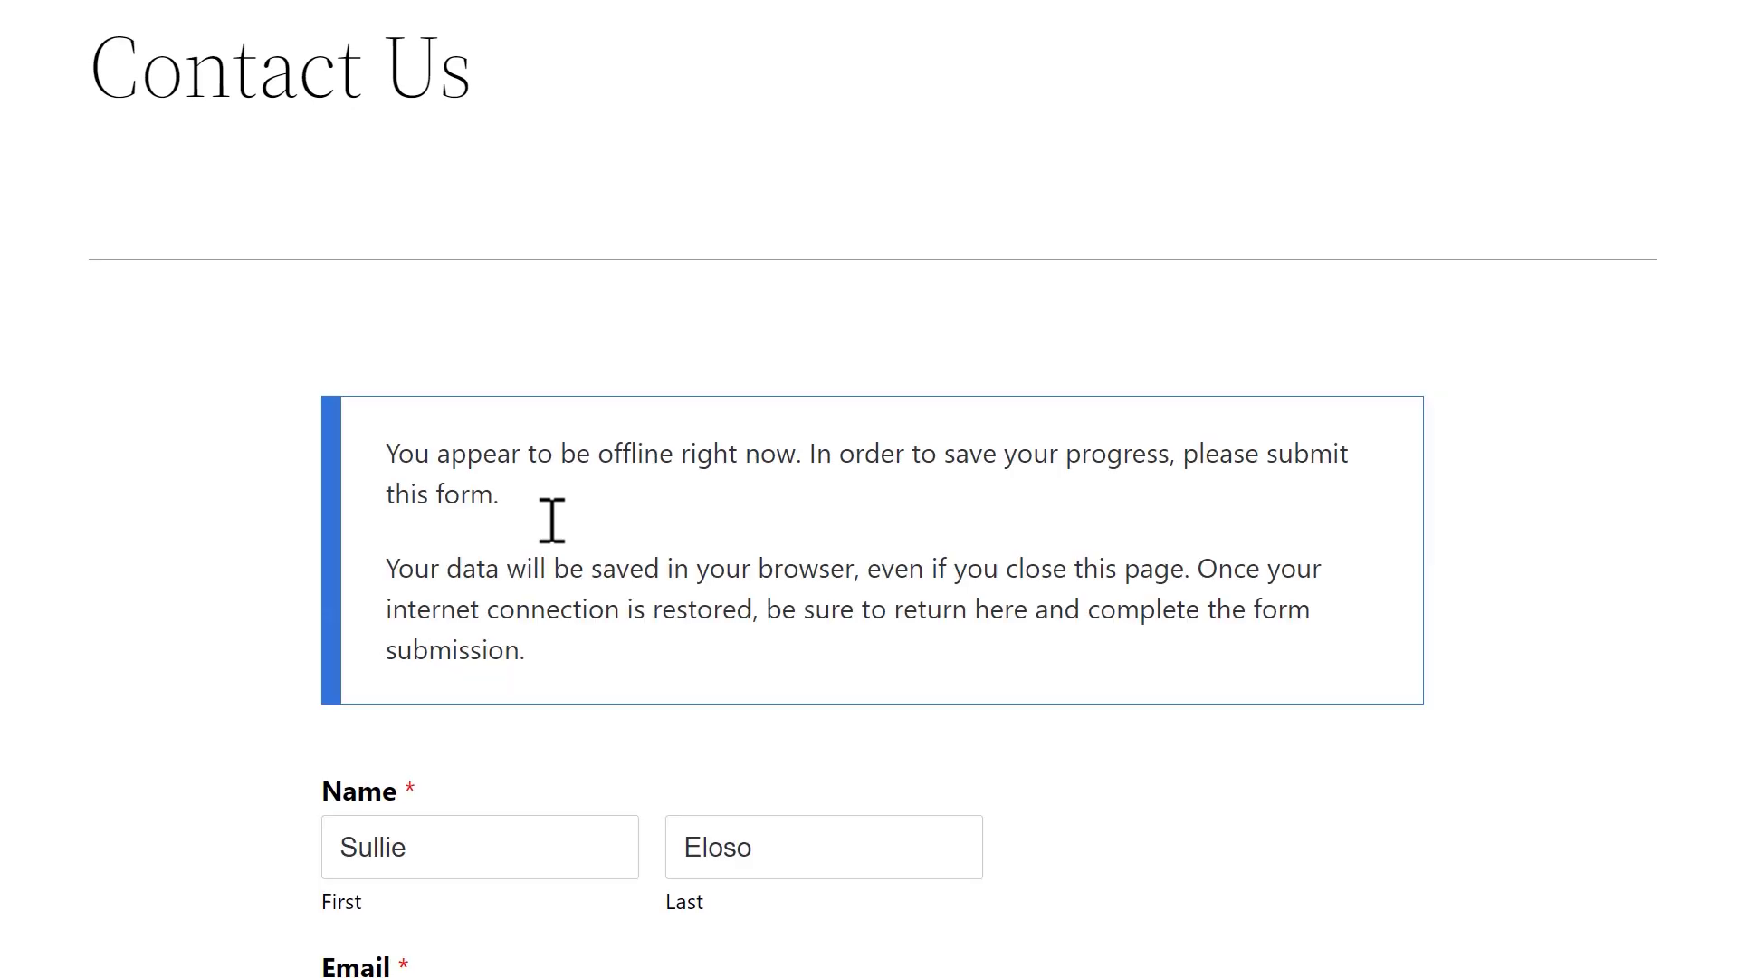
scroll(551, 518, "down", 2)
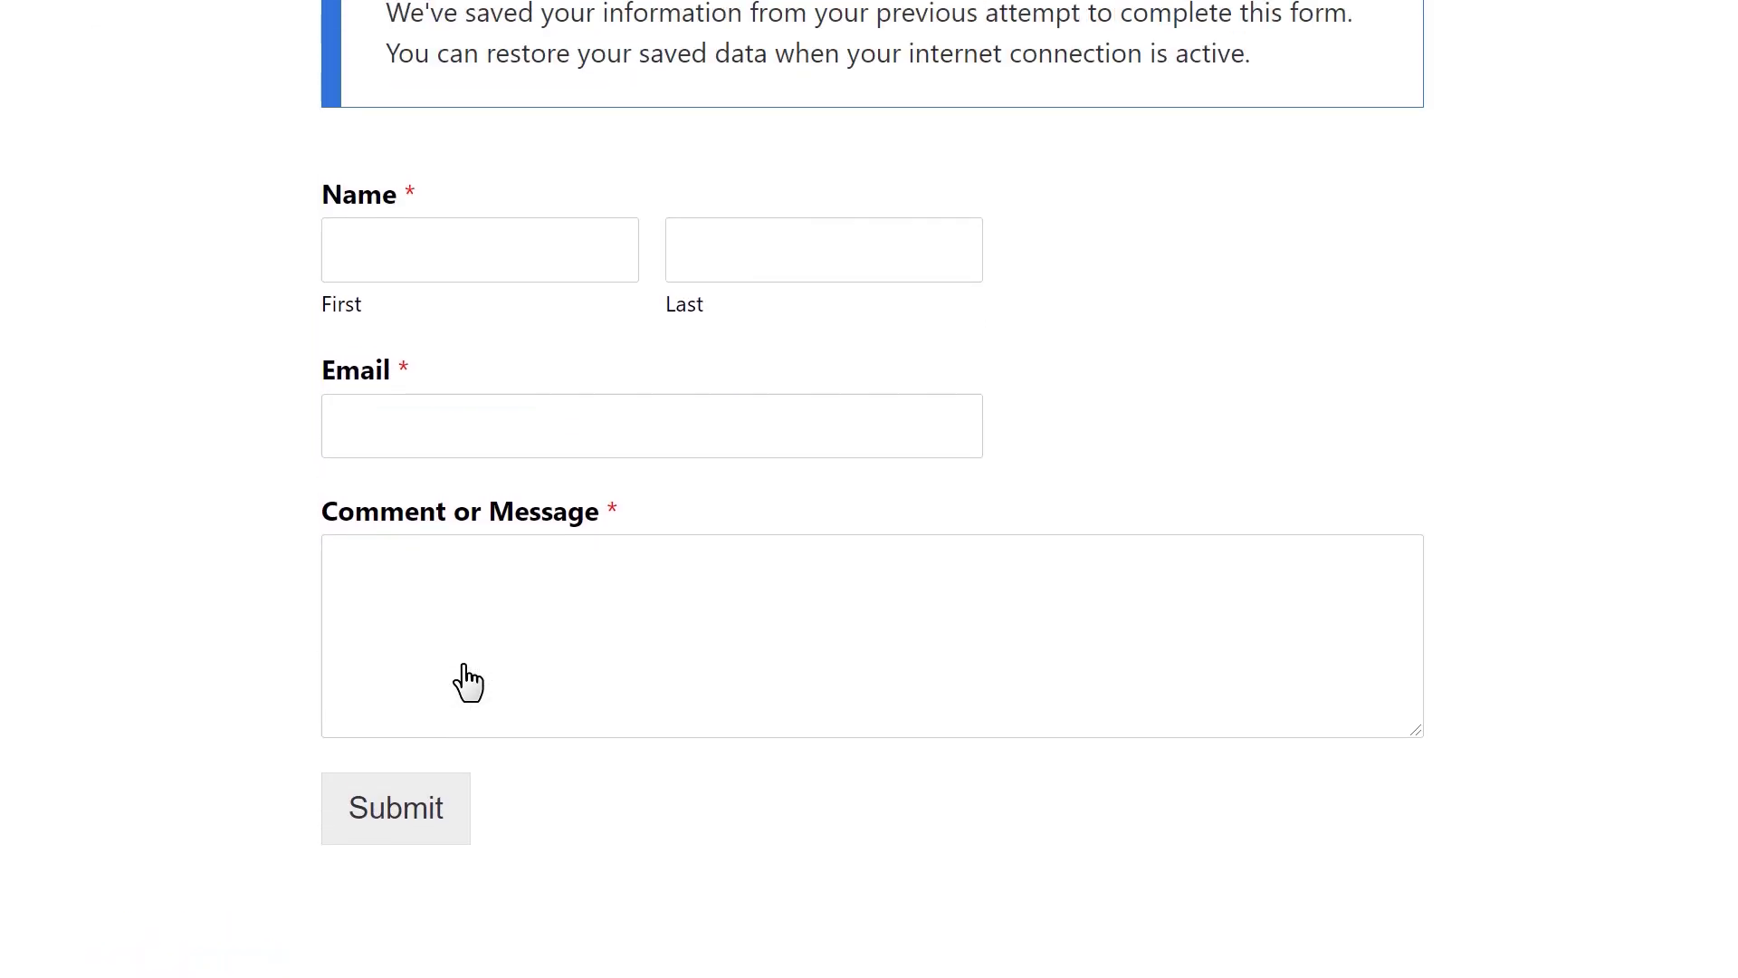
scroll(467, 682, "up", 2)
left_click(501, 640)
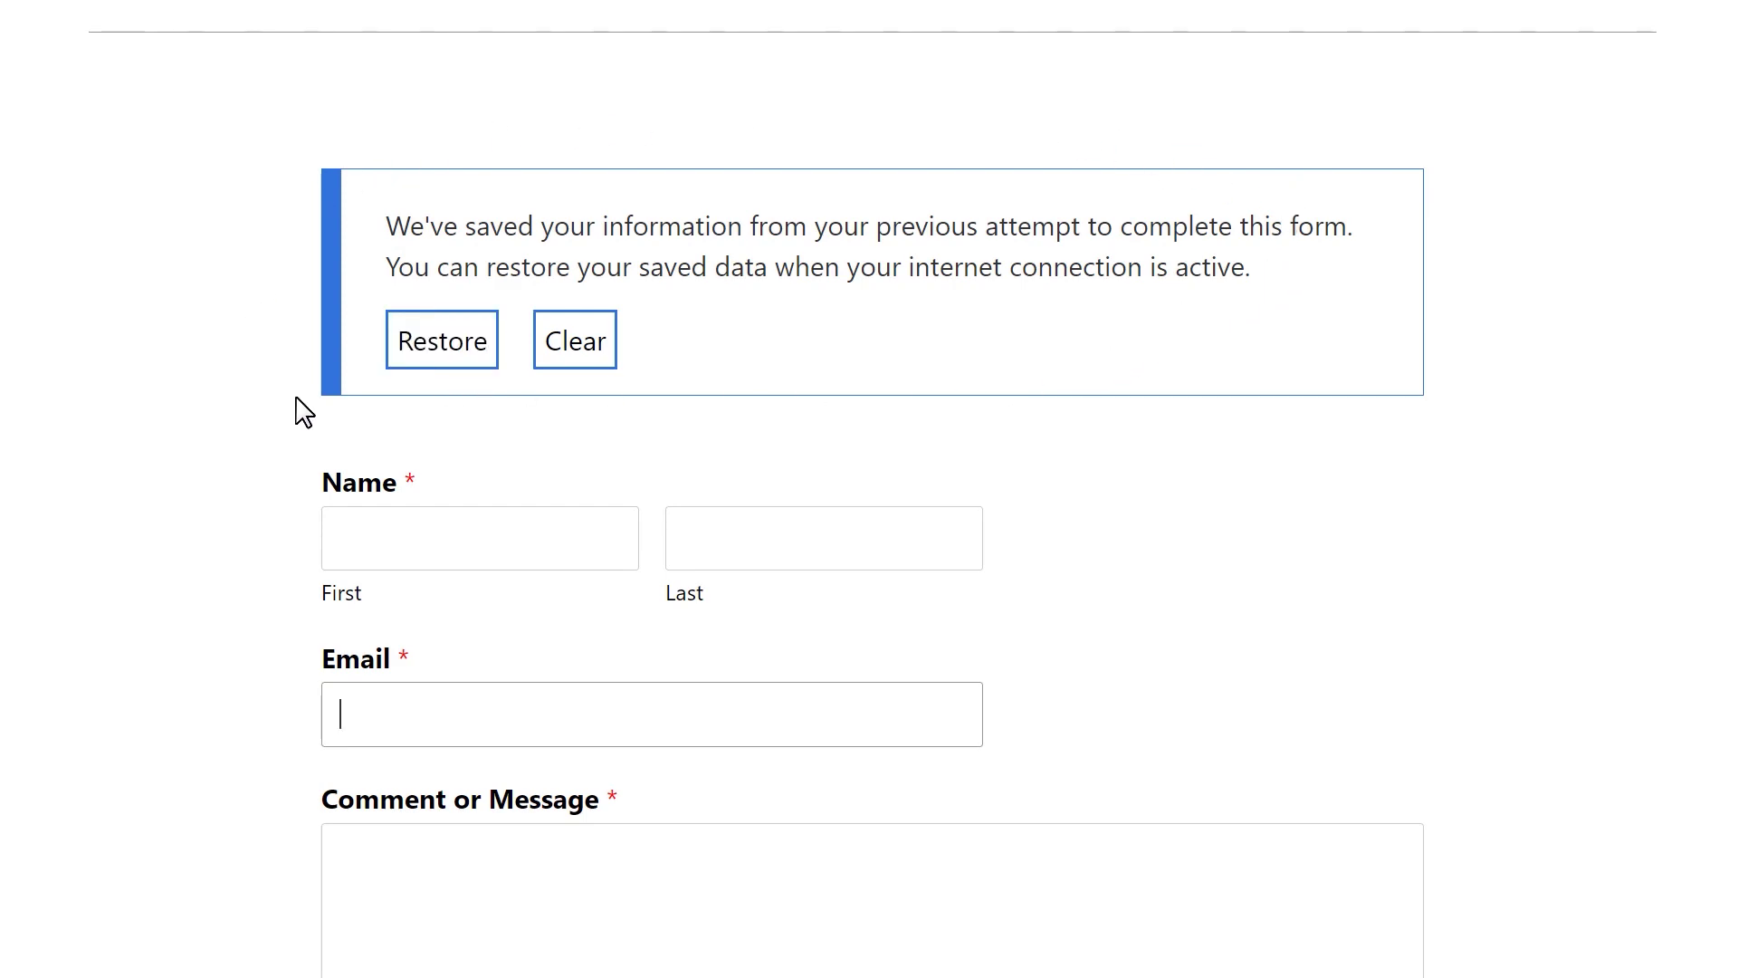
left_click(462, 355)
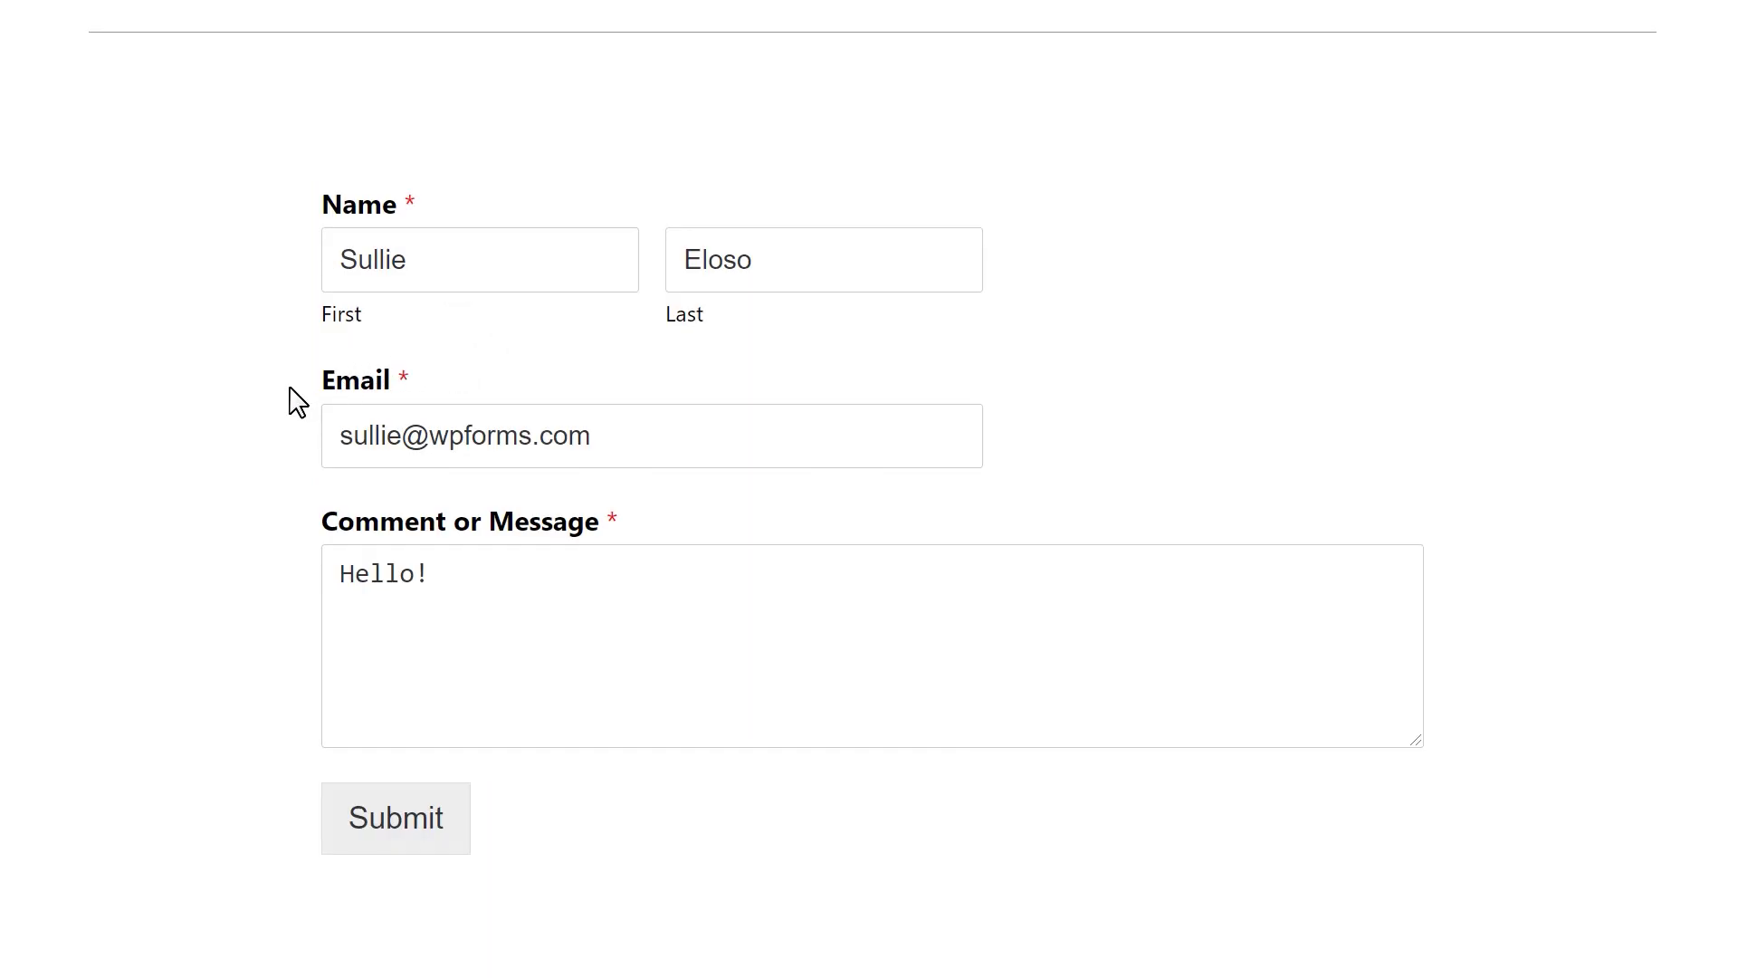
left_click(334, 814)
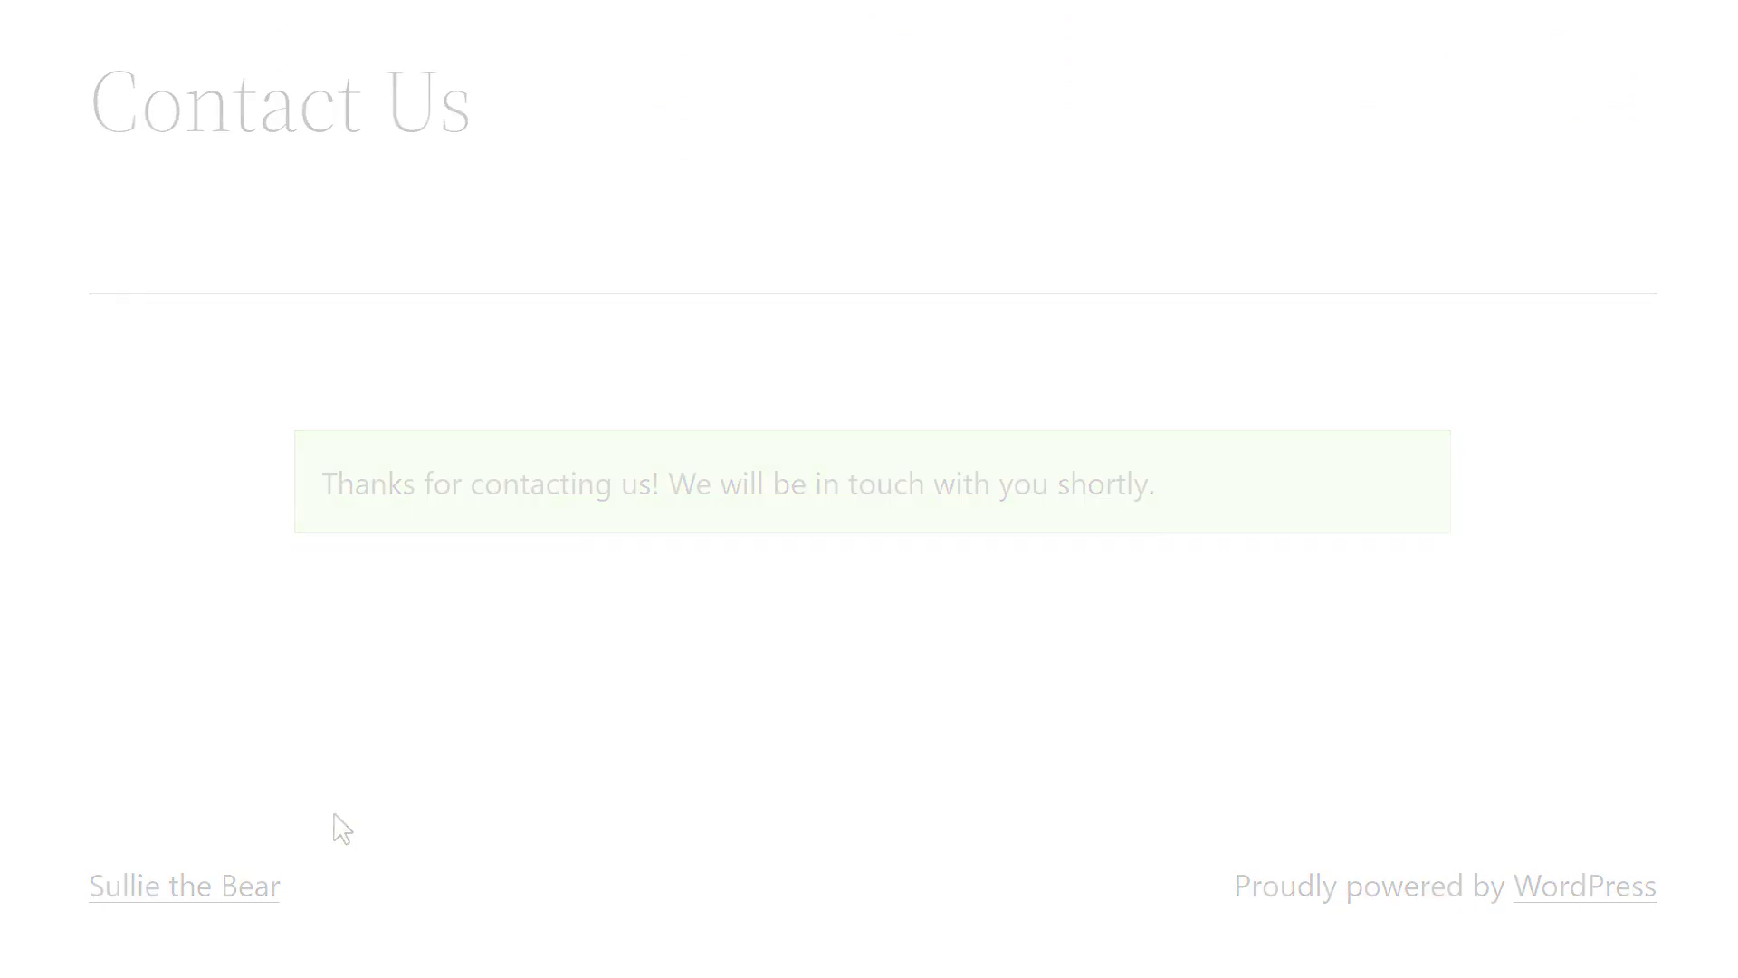
left_click(462, 796)
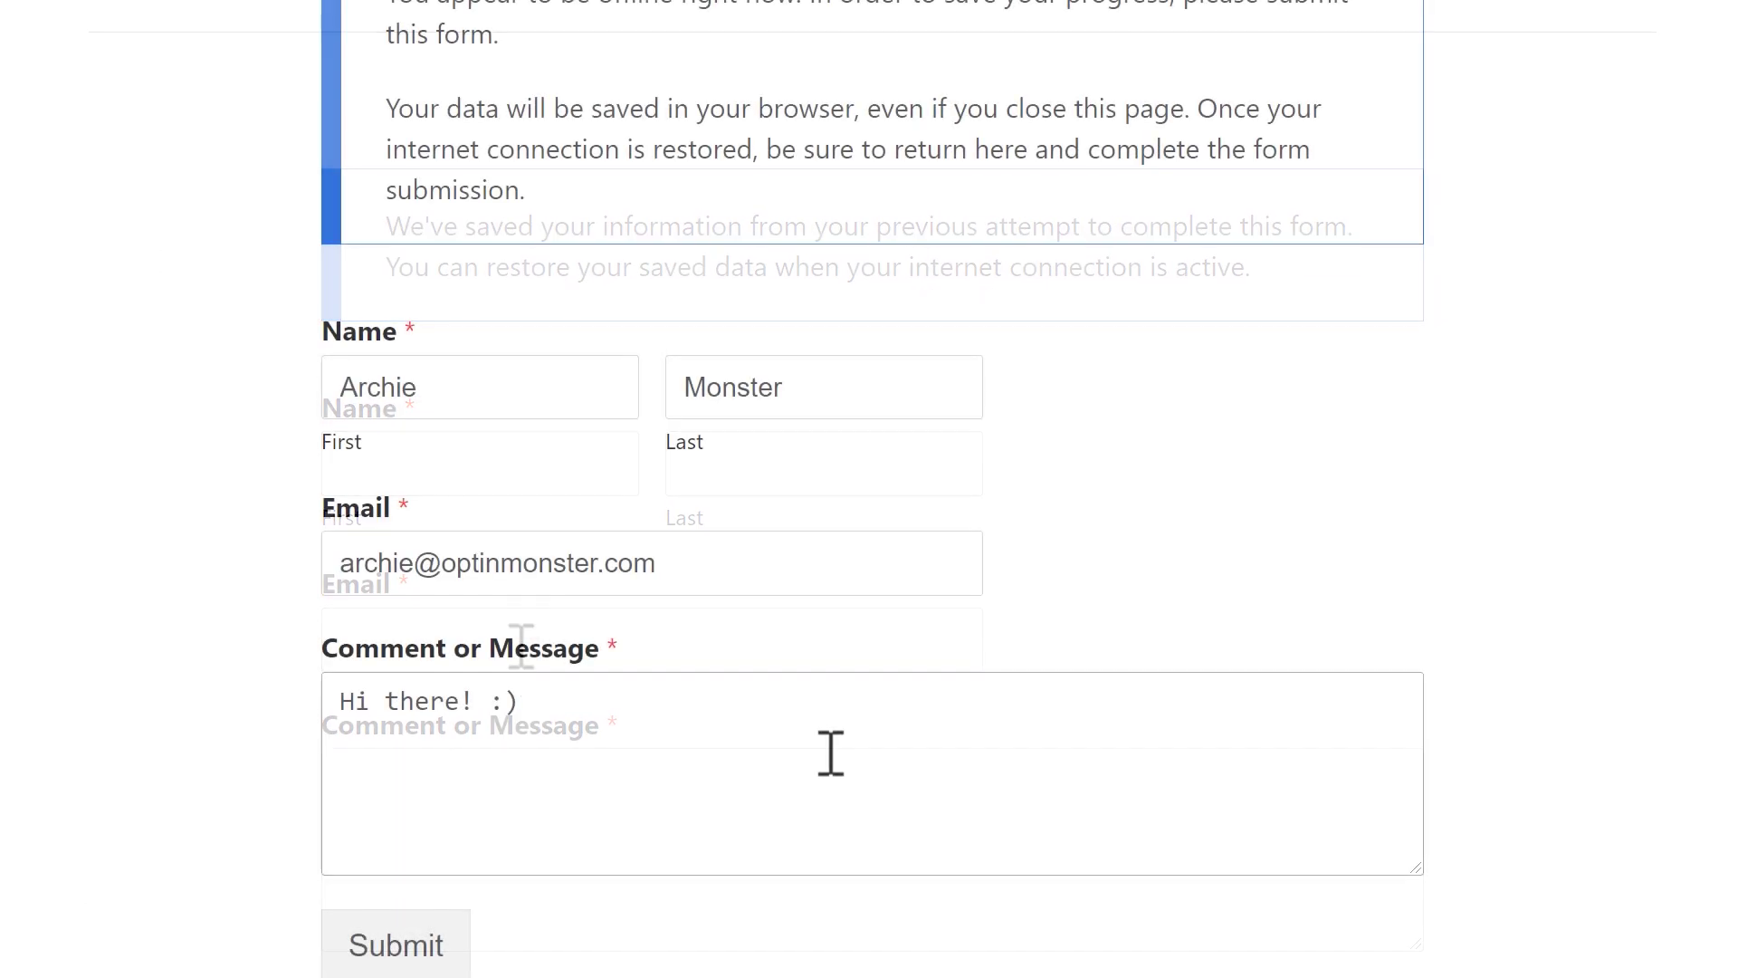
left_click(466, 957)
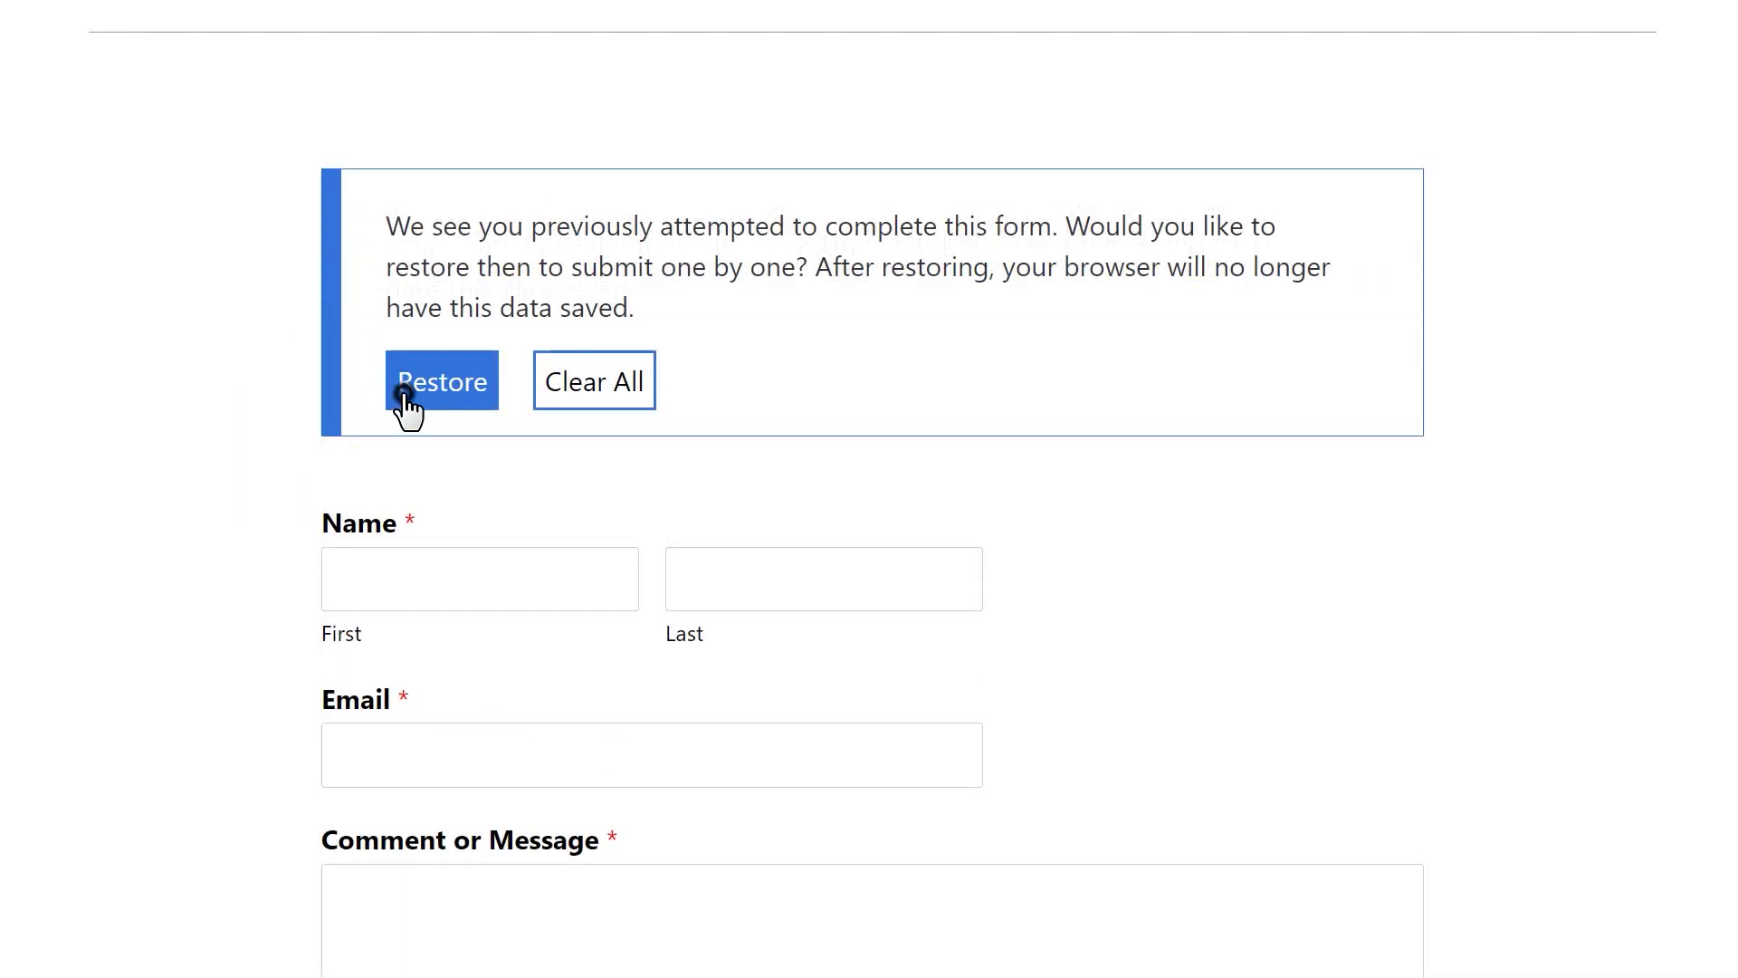
left_click(407, 404)
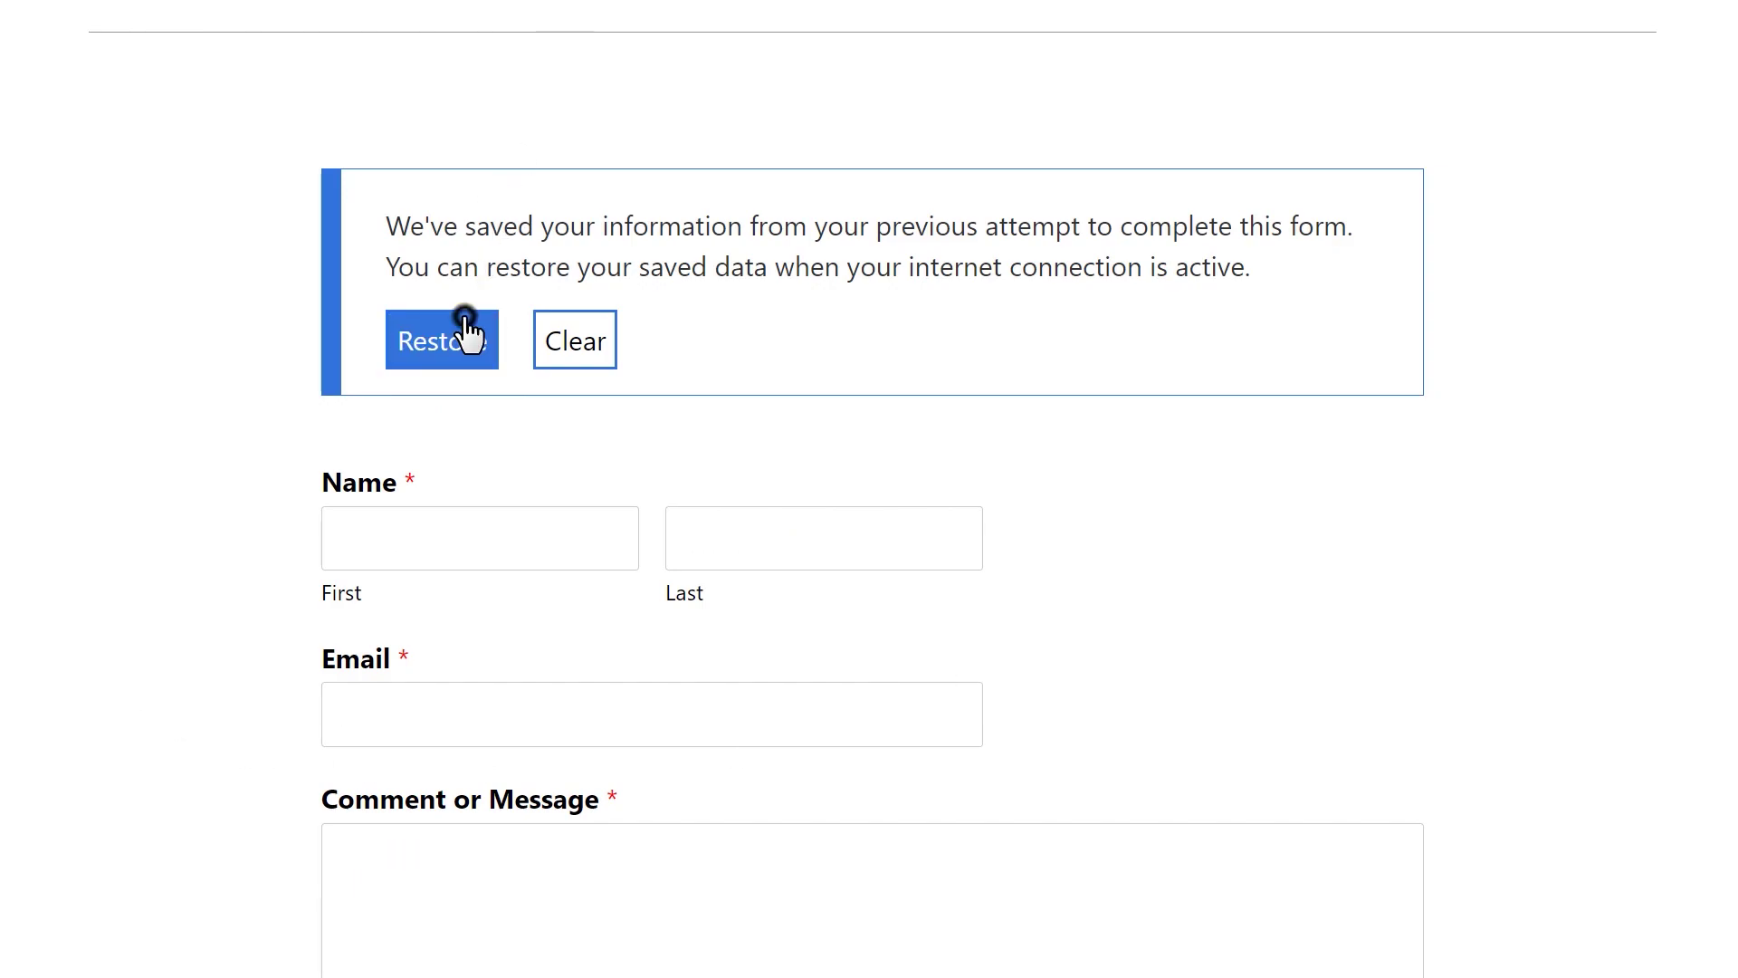
left_click(459, 337)
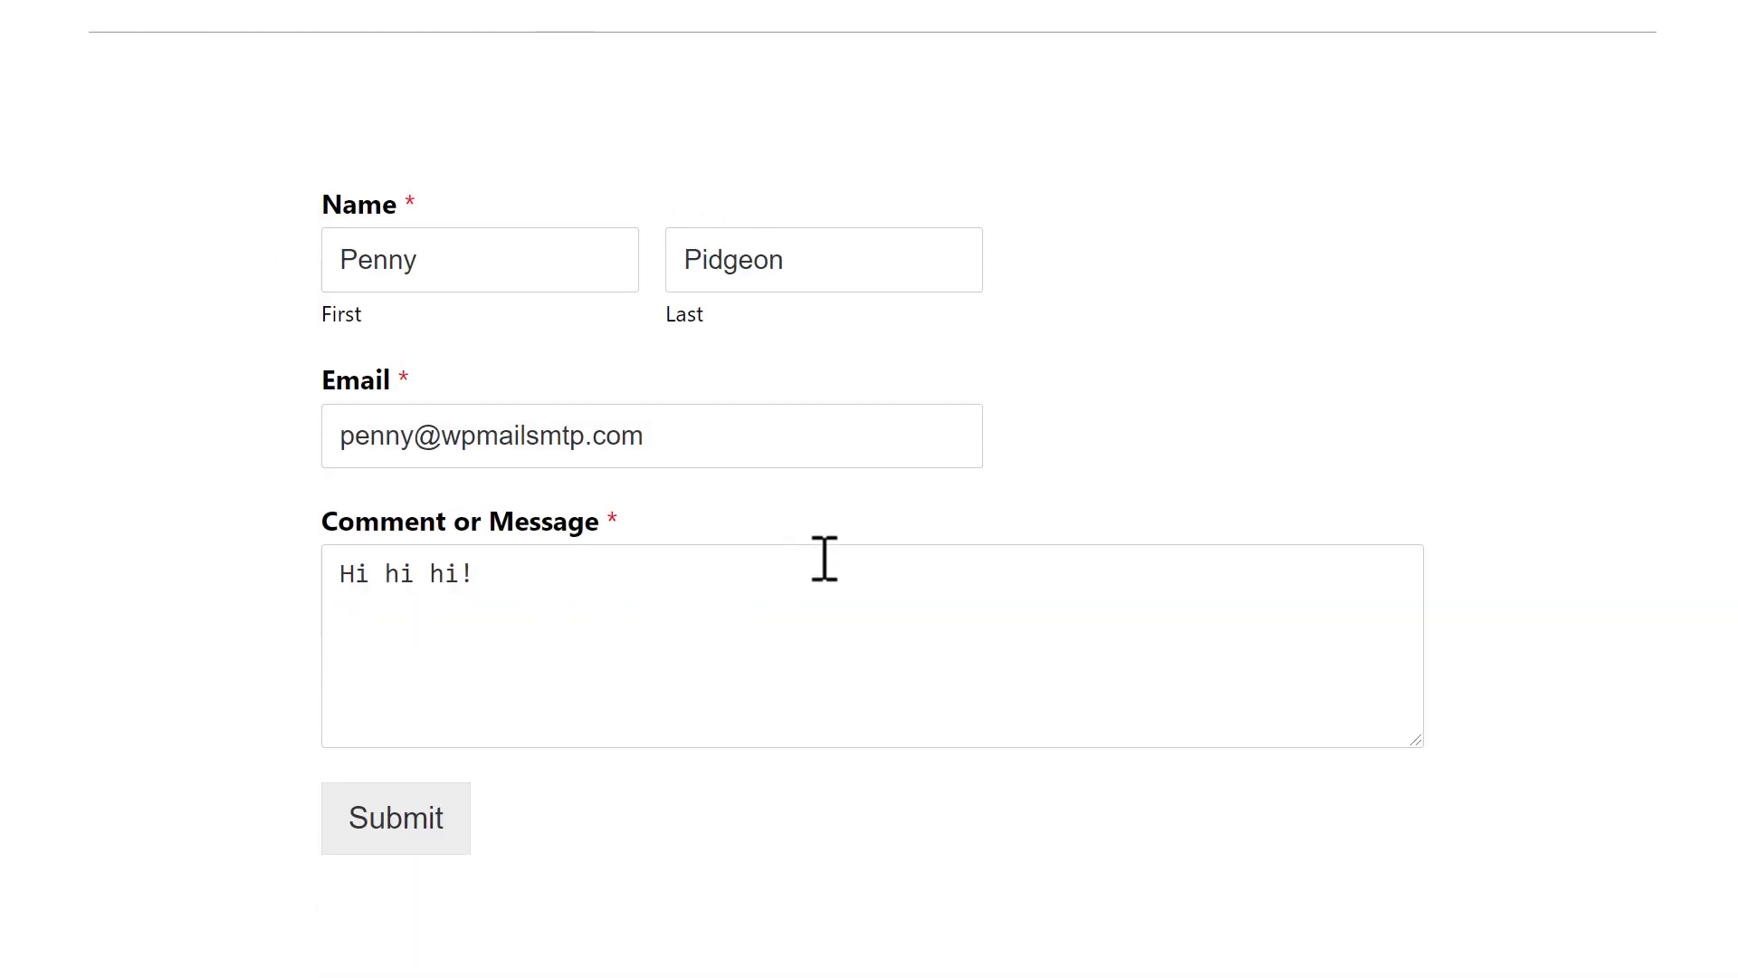
left_click(340, 832)
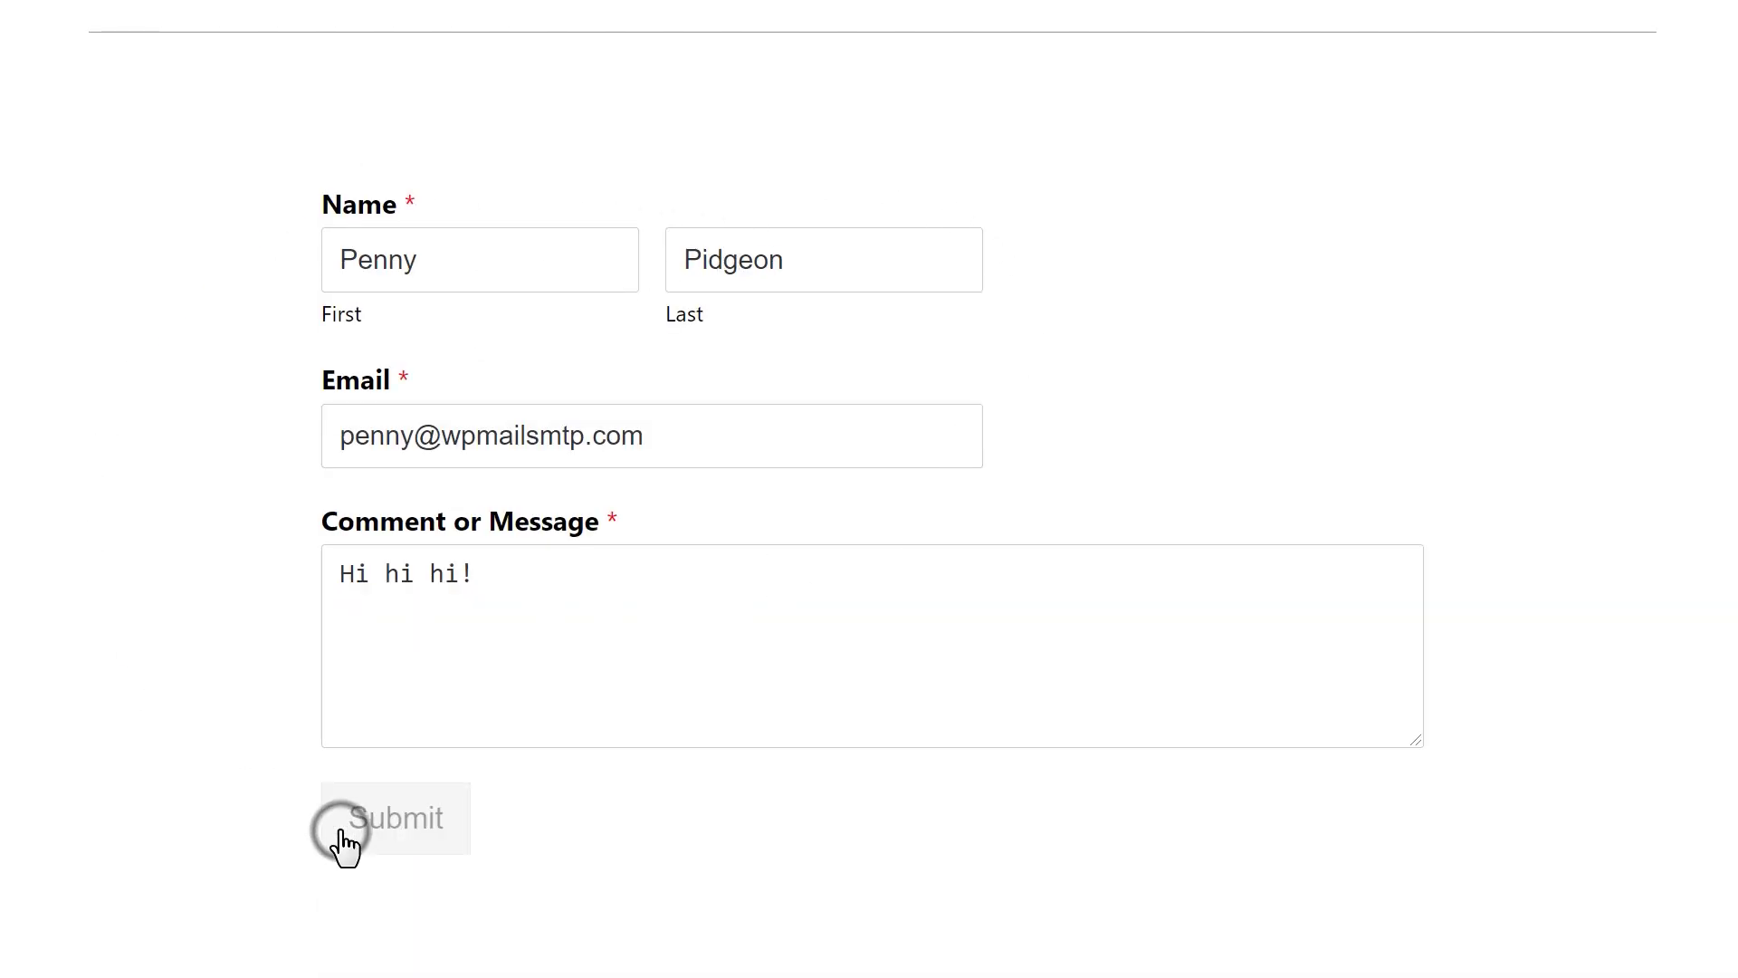